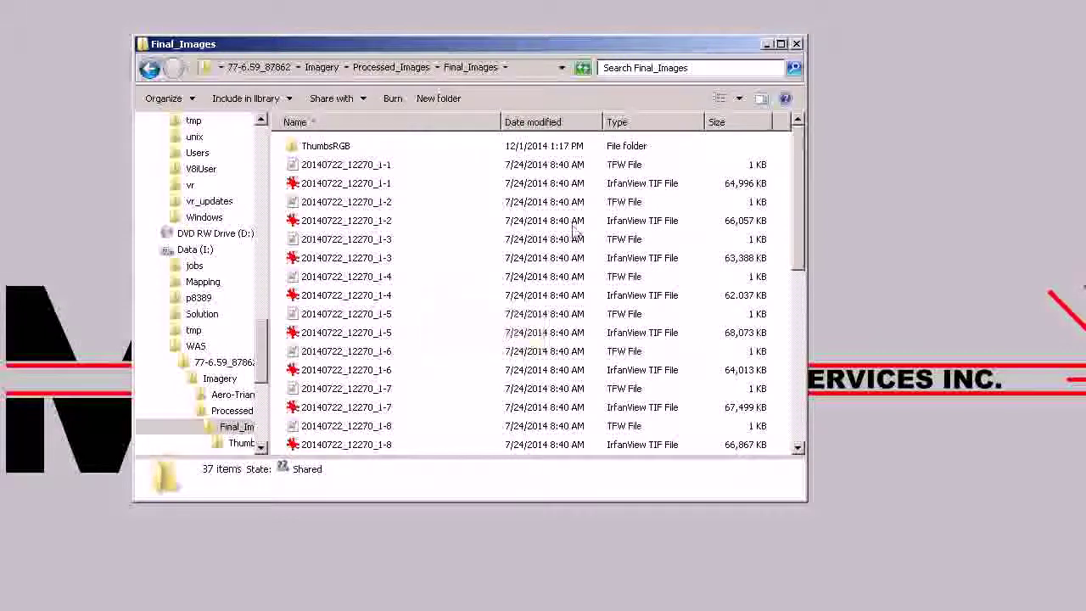
# - Reveal the full path of the Final_Images folder in the Explorer address bar
pyautogui.moveTo(801, 196)
pyautogui.mouseDown()
pyautogui.moveTo(802, 348)
pyautogui.moveTo(805, 186)
pyautogui.mouseUp()
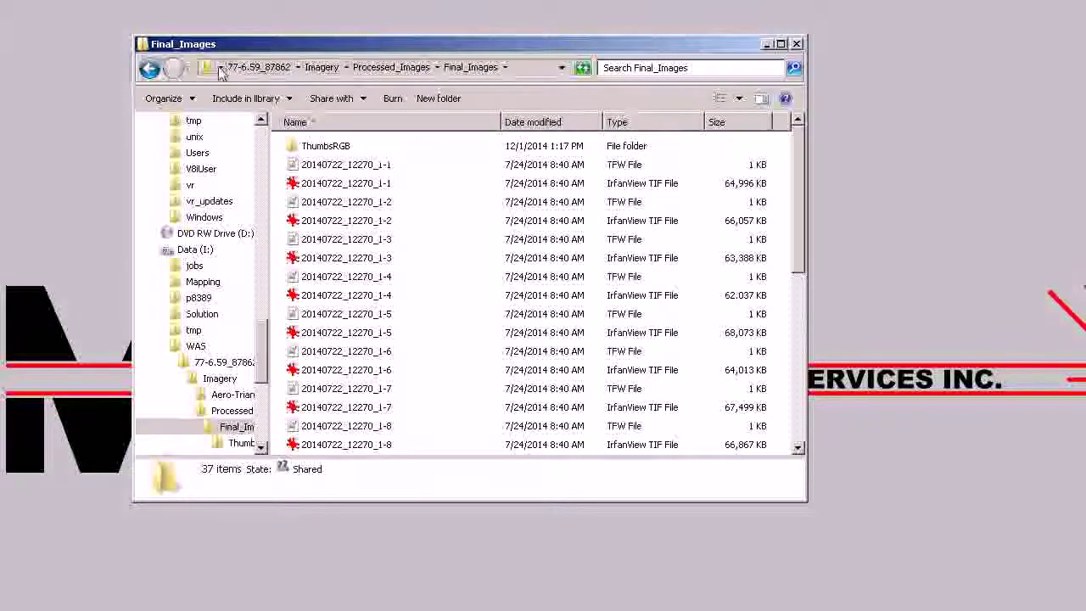
pyautogui.click(526, 71)
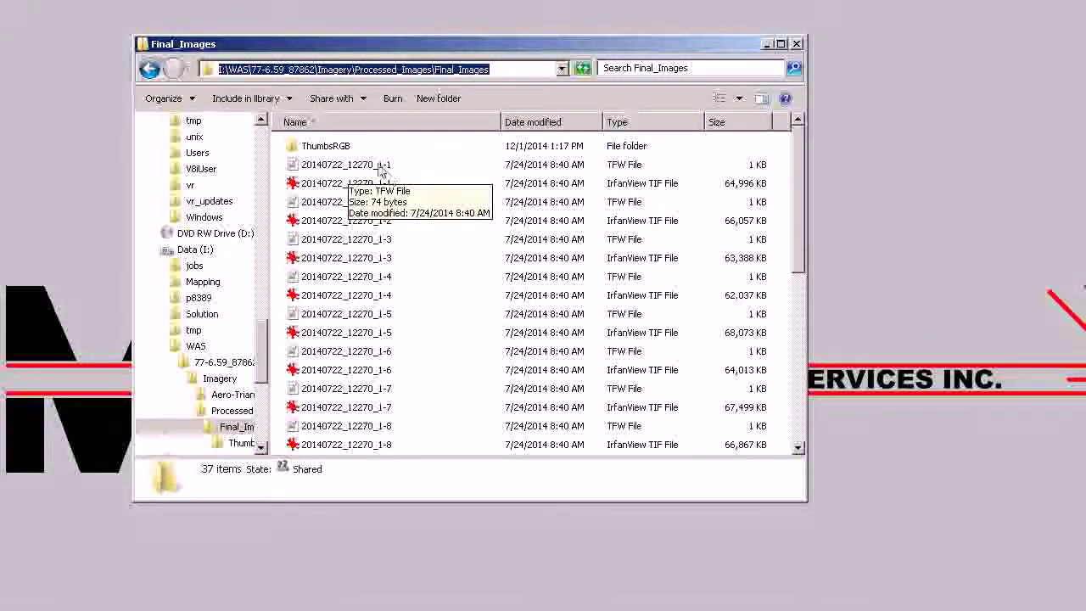
# - Go back to the 77-6.59_87862 job folder on C:
pyautogui.click(150, 69)
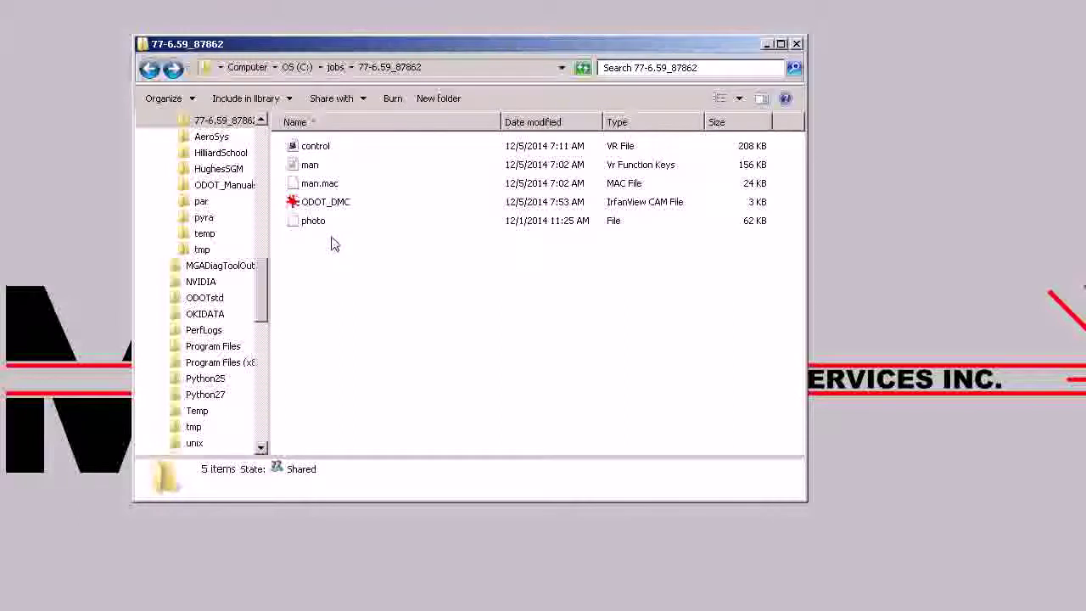
pyautogui.moveTo(313, 221)
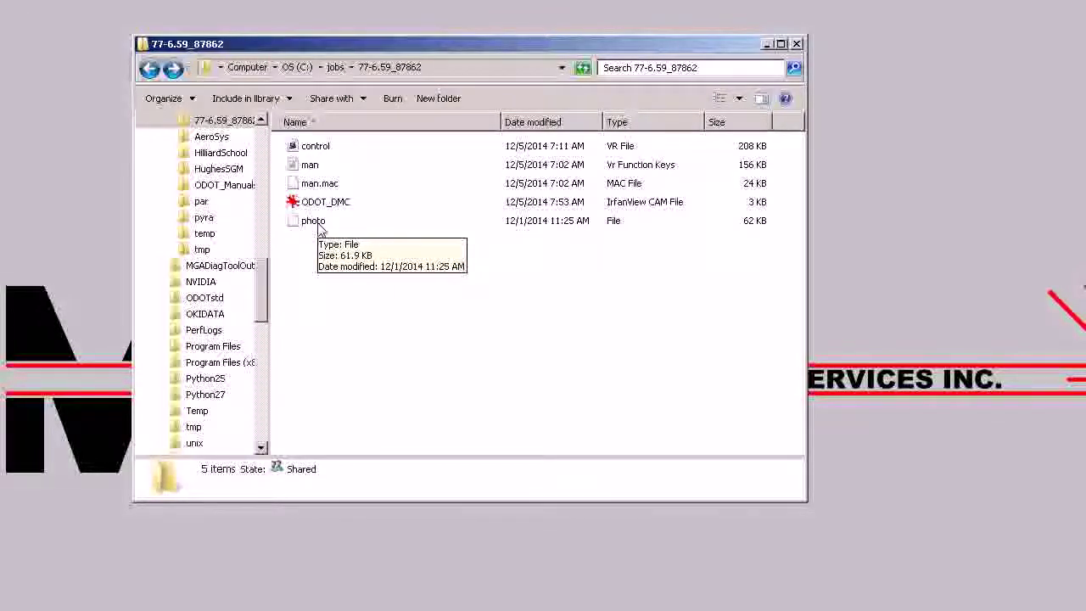
# - Return to the Vr Mapping 64 shortcuts and launch Vr Image Utility
pyautogui.click(150, 69)
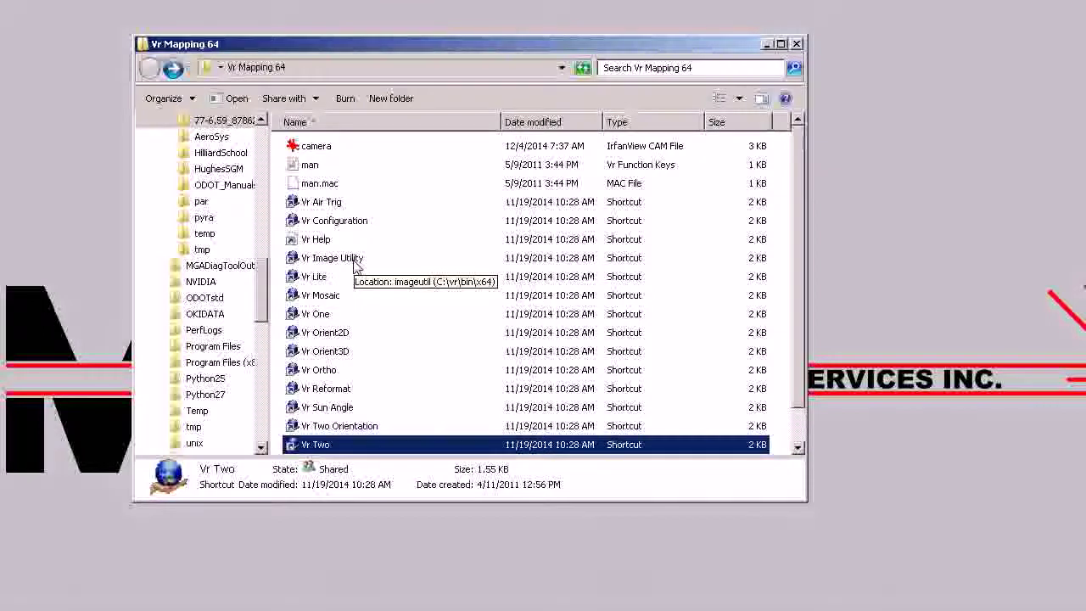
pyautogui.click(173, 70)
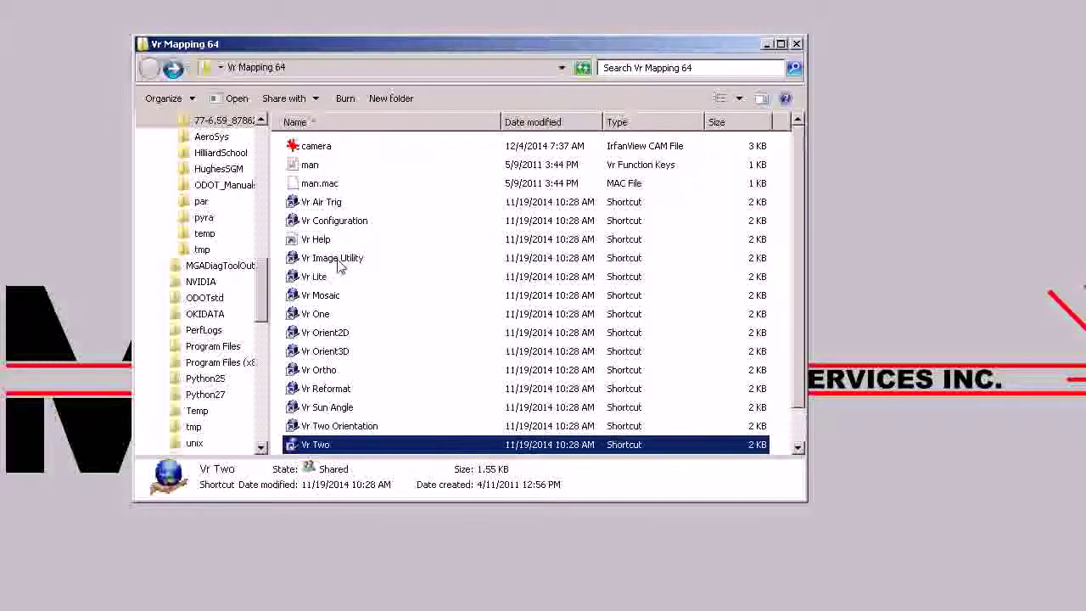
pyautogui.doubleClick(338, 263)
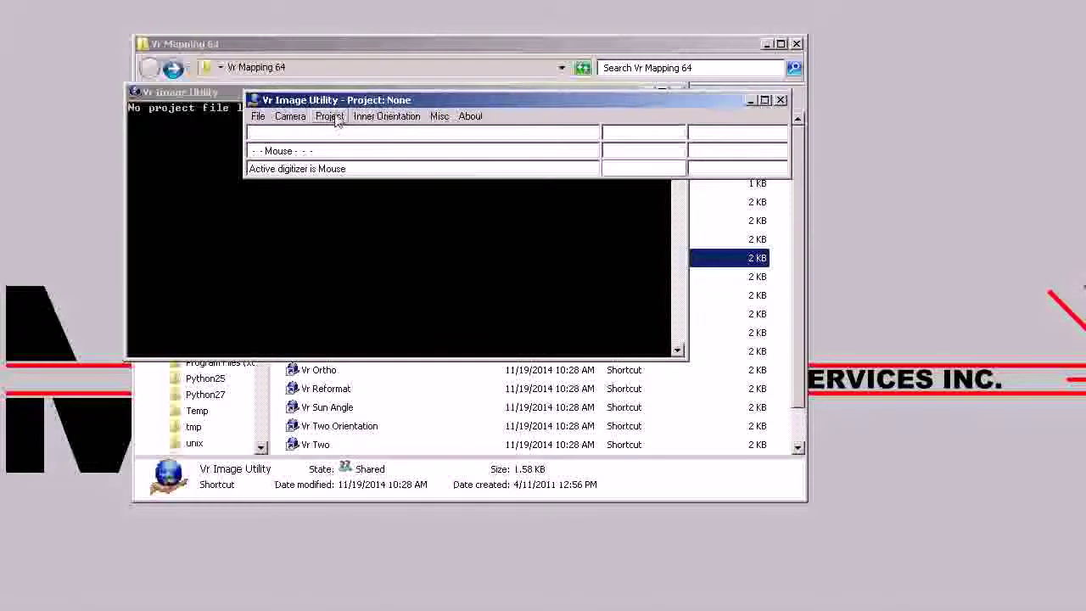
# - Start a new Vr Image Utility project and browse into C:\jobs
pyautogui.click(331, 119)
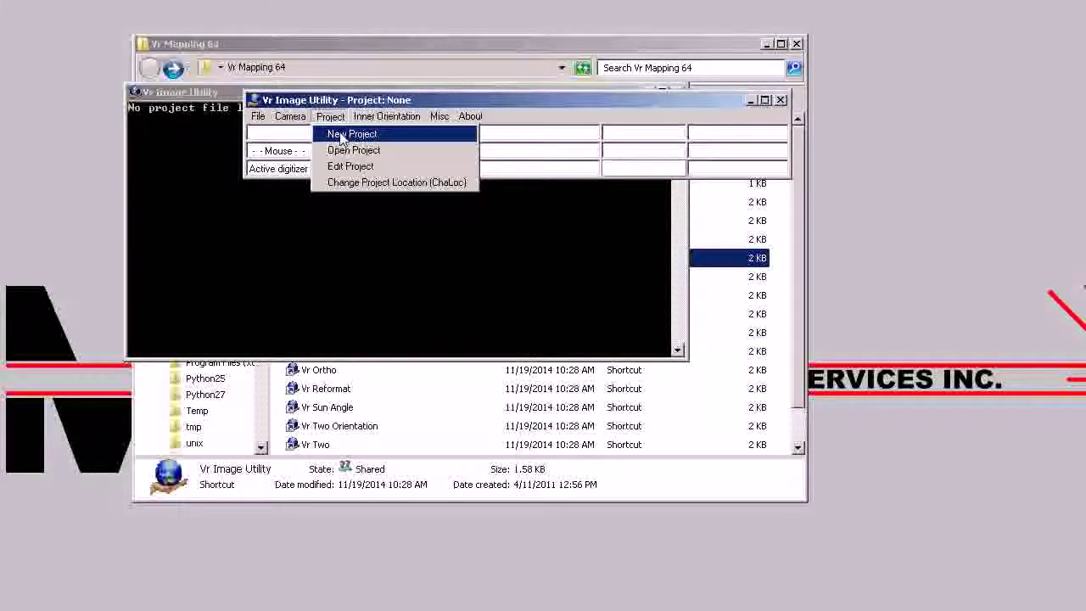
pyautogui.click(341, 136)
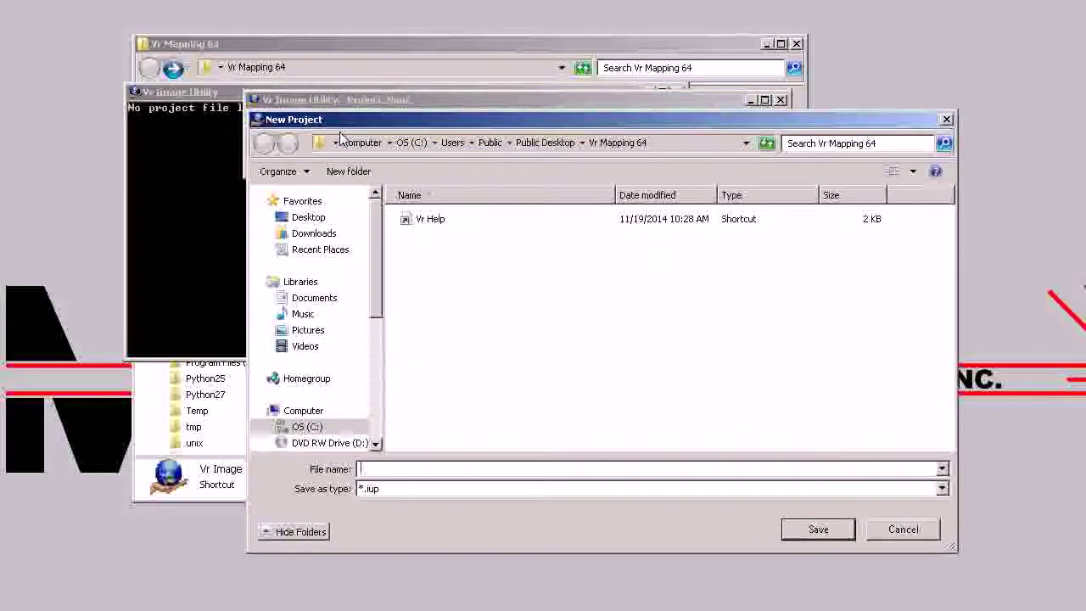
pyautogui.click(312, 433)
pyautogui.doubleClick(437, 348)
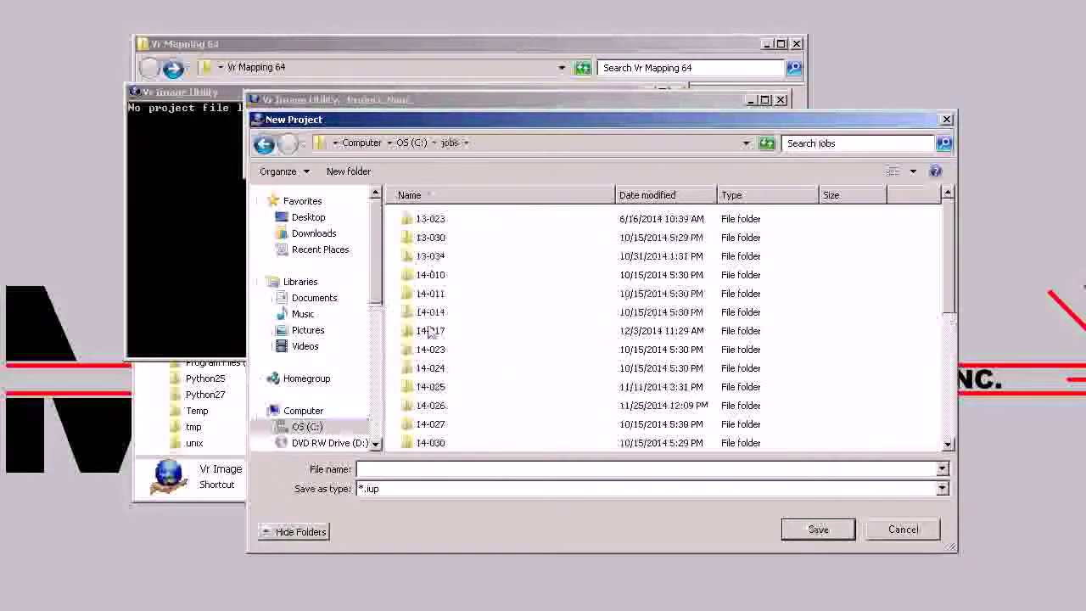
pyautogui.scroll(-2, 441, 405)
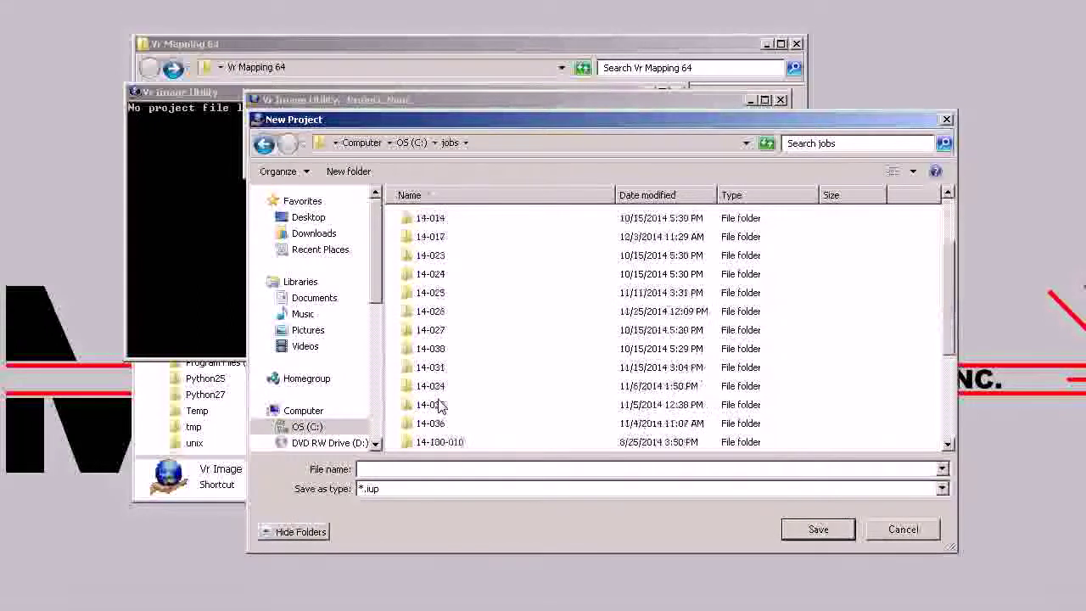
pyautogui.scroll(-1, 440, 407)
# - Save the project as 77-6.59_87862.iup inside the 77-6.59_87862 job folder
pyautogui.click(450, 407)
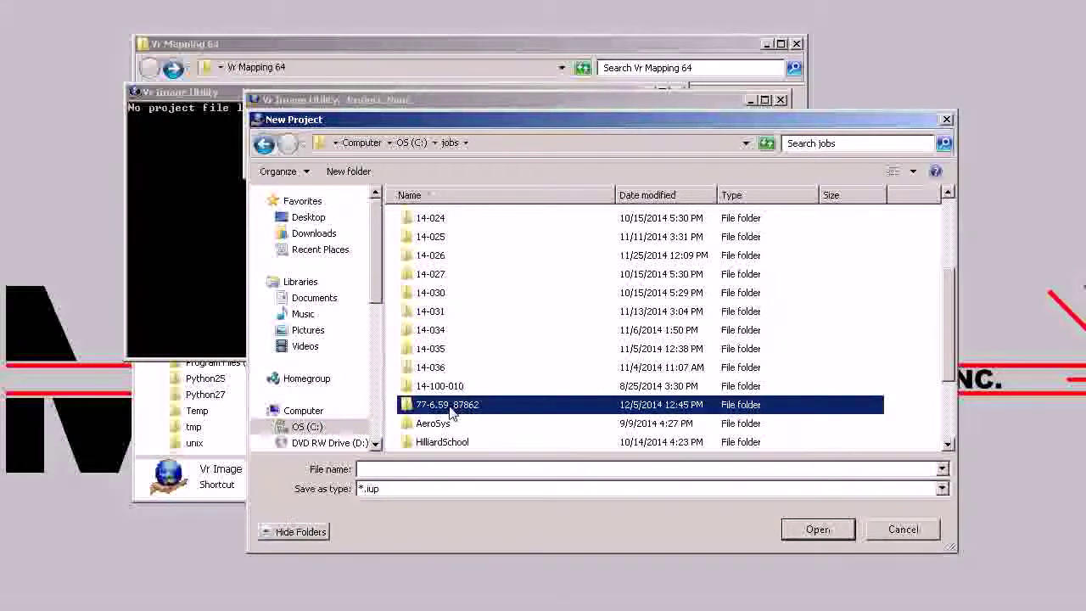
pyautogui.click(451, 409)
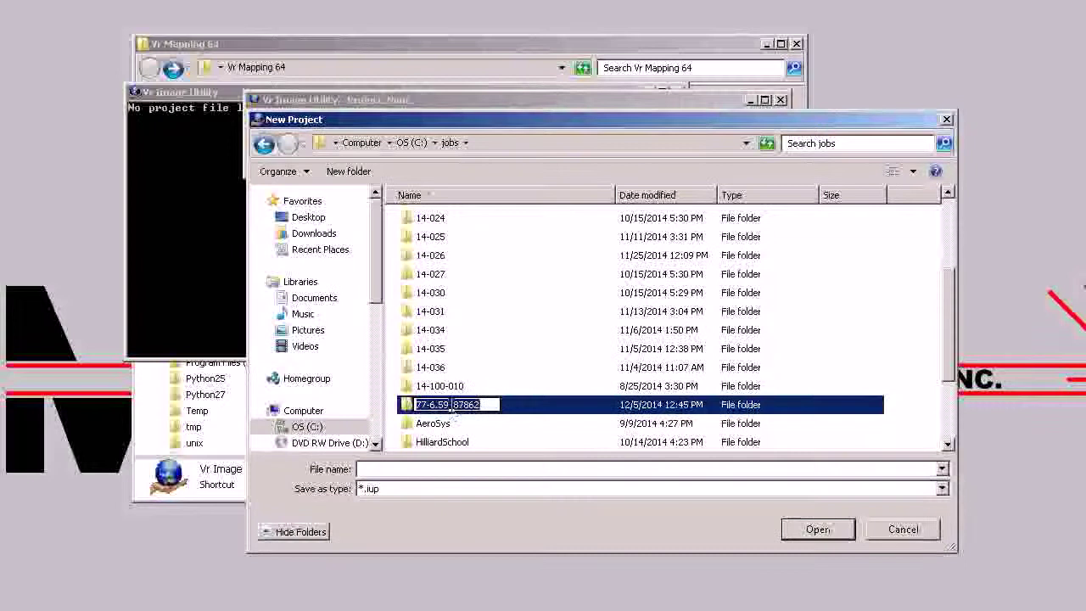
pyautogui.click(450, 411)
pyautogui.click(447, 424)
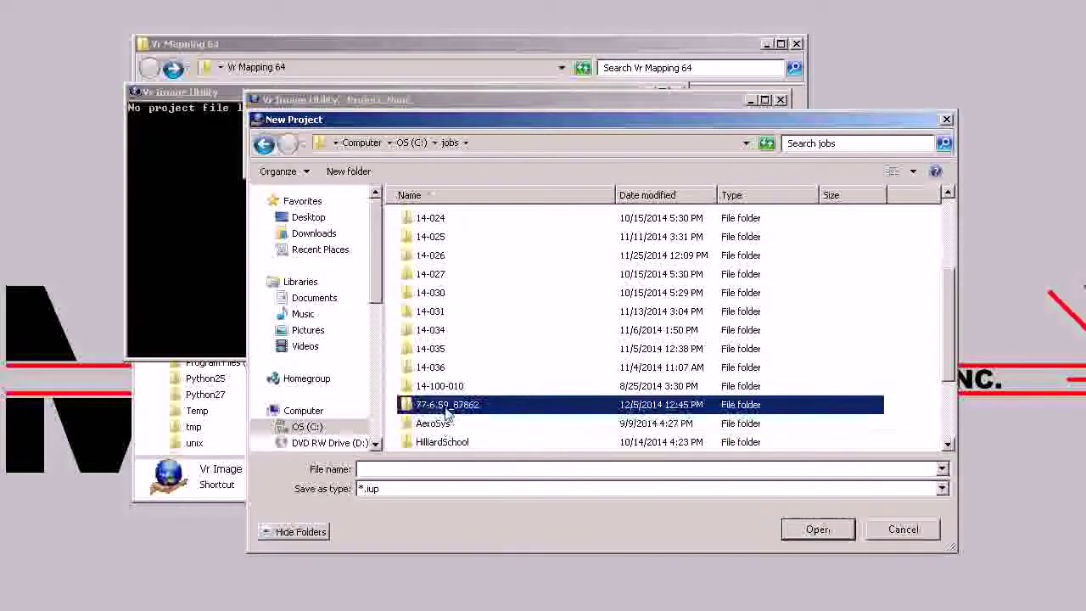
pyautogui.doubleClick(450, 405)
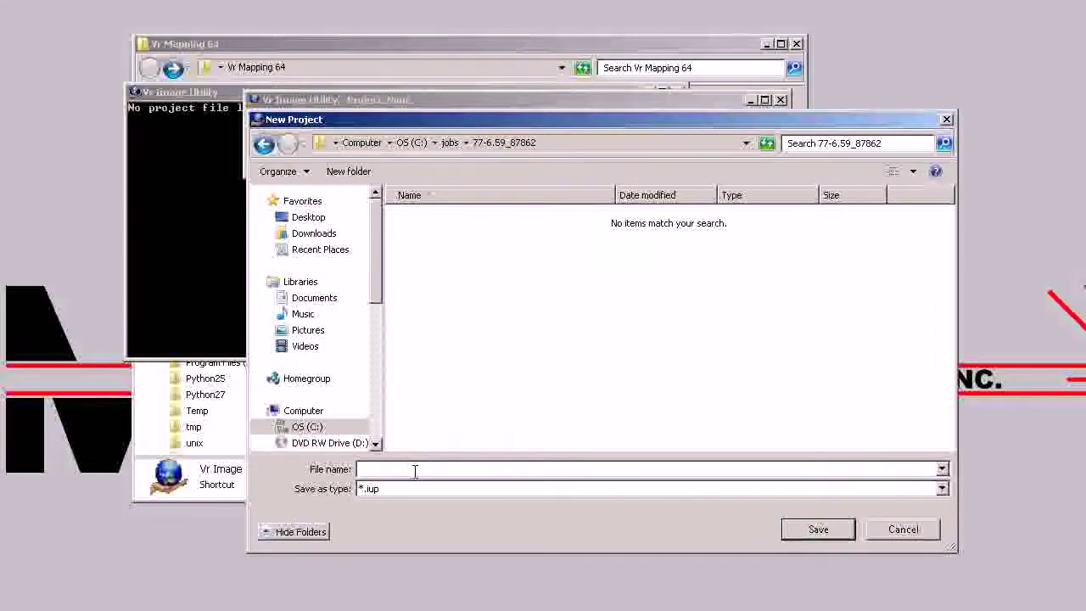
pyautogui.write('77-6.59_87862')
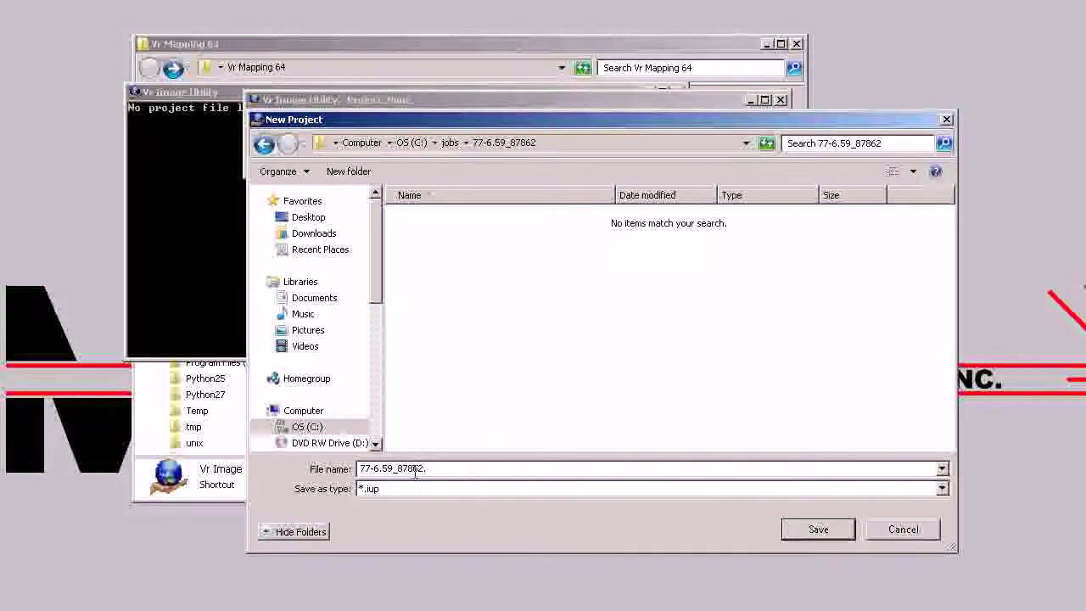
pyautogui.write('iup')
pyautogui.press('Return')
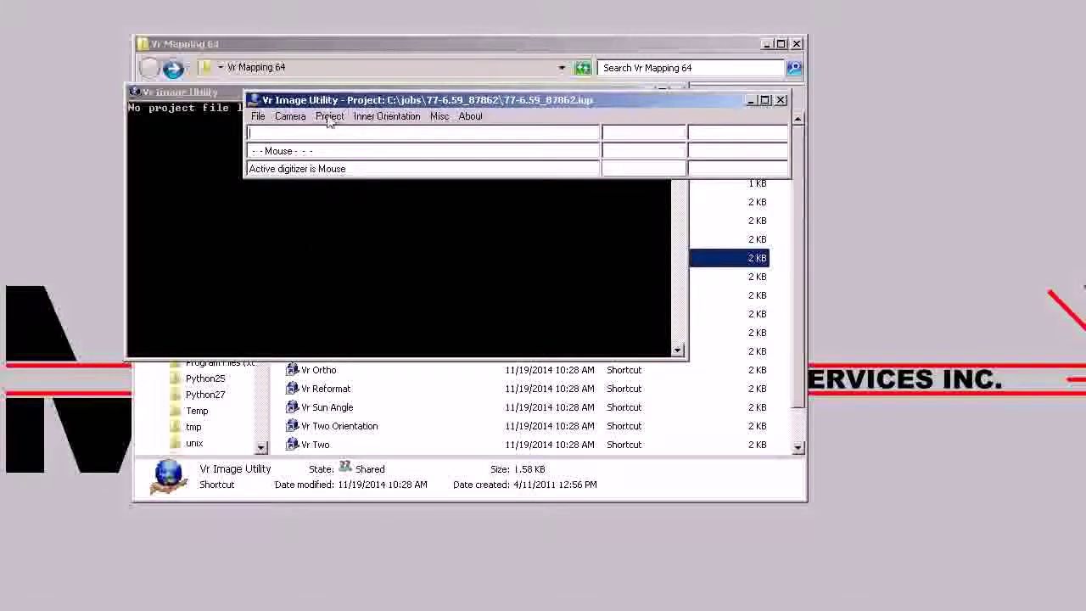
# - Assign the ODOT_DMC.cam camera file to the project's image definitions
pyautogui.click(331, 117)
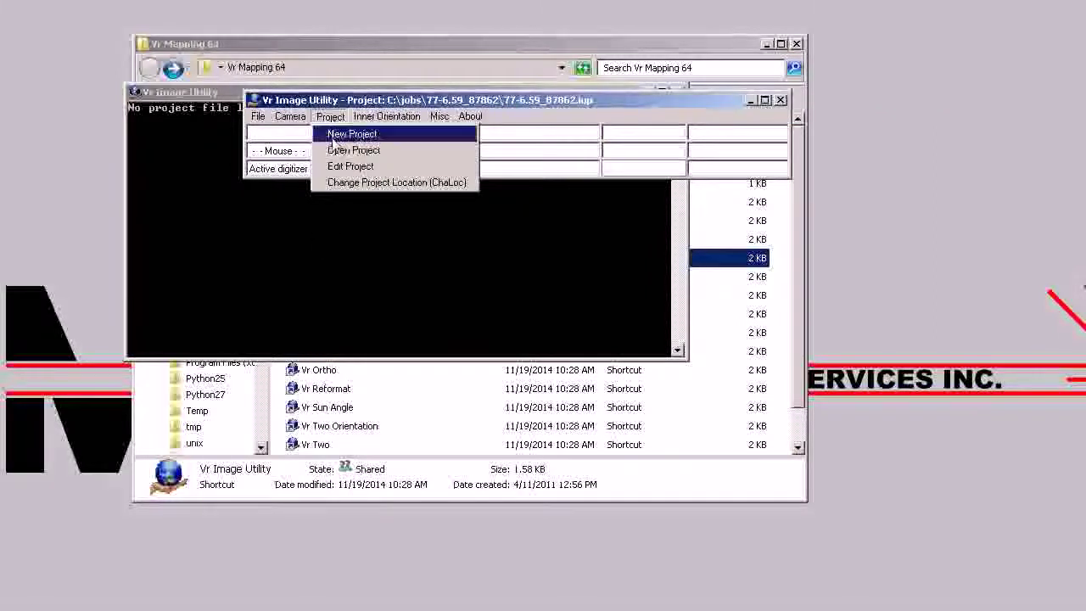
pyautogui.click(348, 168)
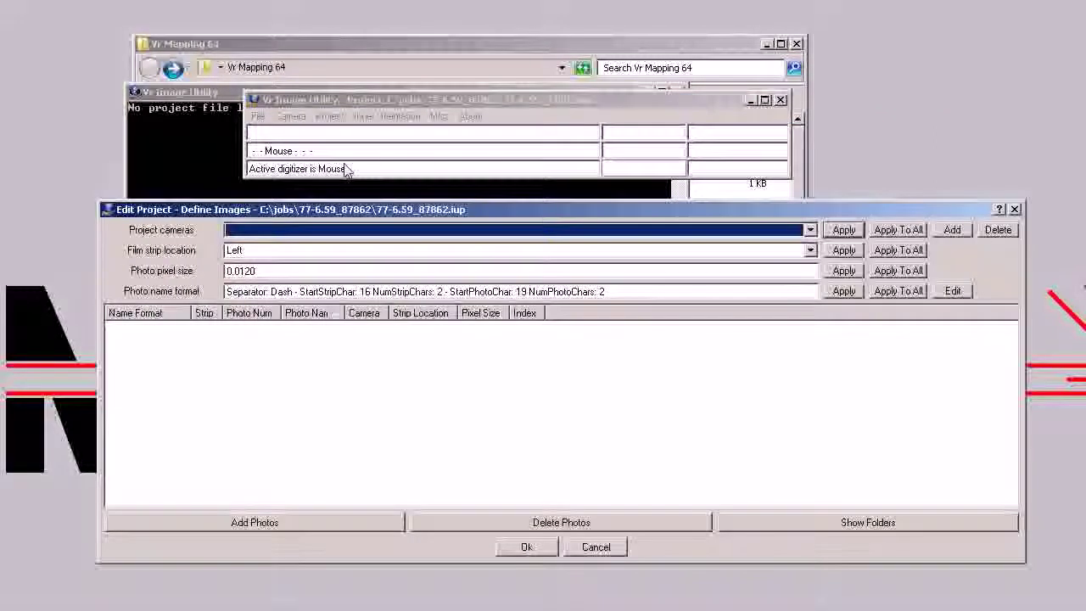
pyautogui.click(955, 230)
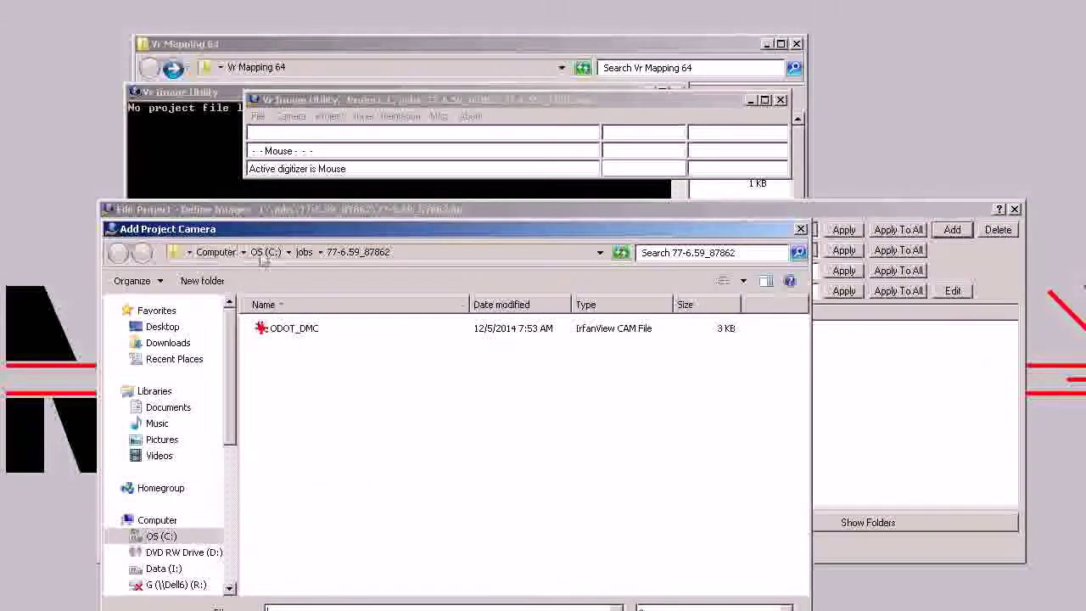
pyautogui.click(298, 337)
pyautogui.doubleClick(298, 334)
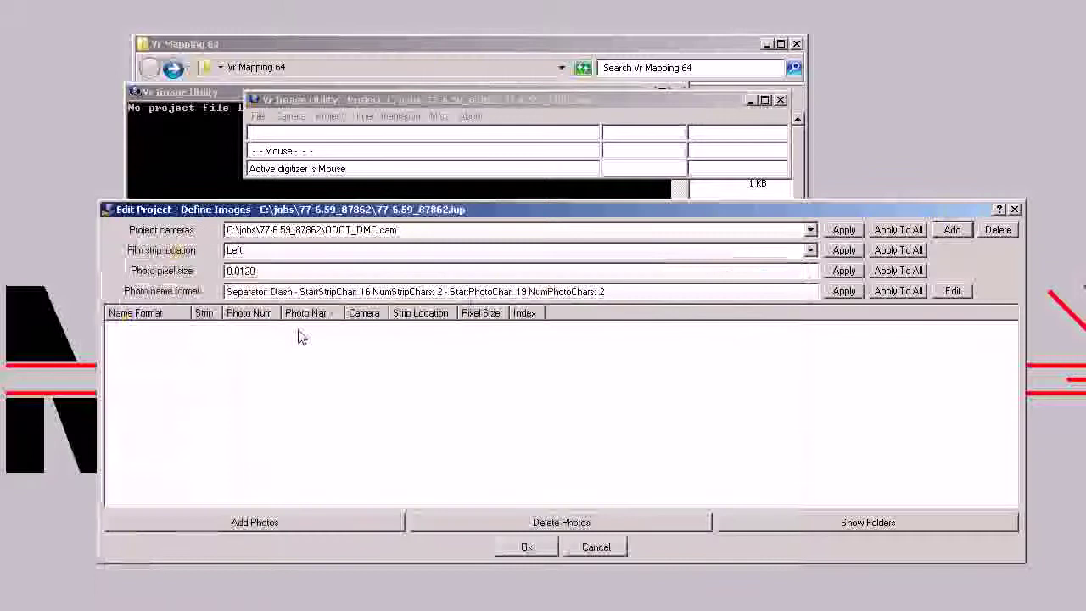
# - Review and accept the photo name format settings
pyautogui.click(953, 291)
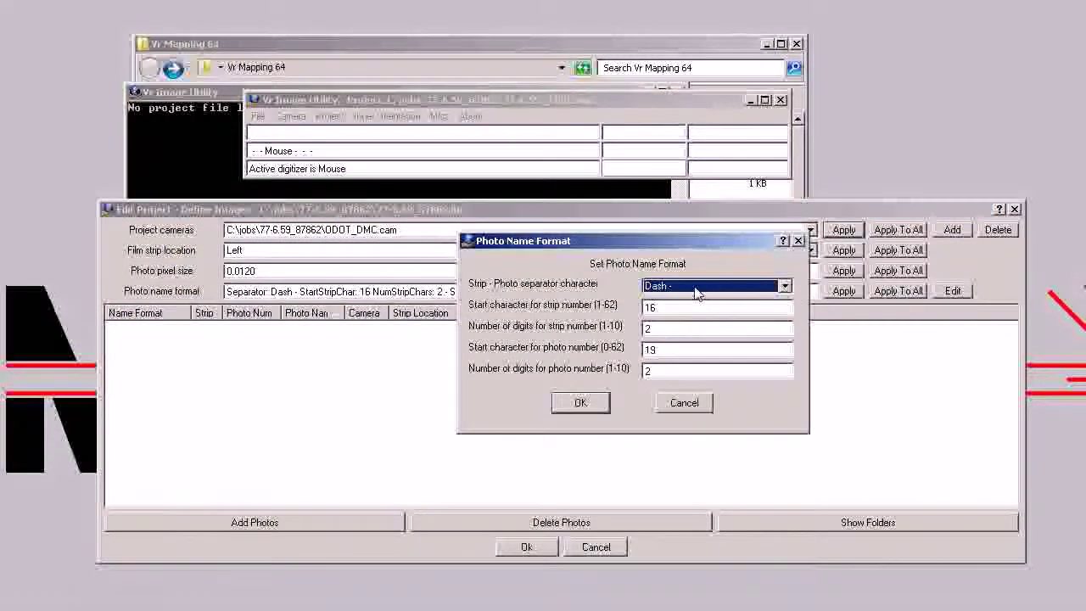
pyautogui.click(588, 404)
pyautogui.click(588, 404)
pyautogui.click(322, 522)
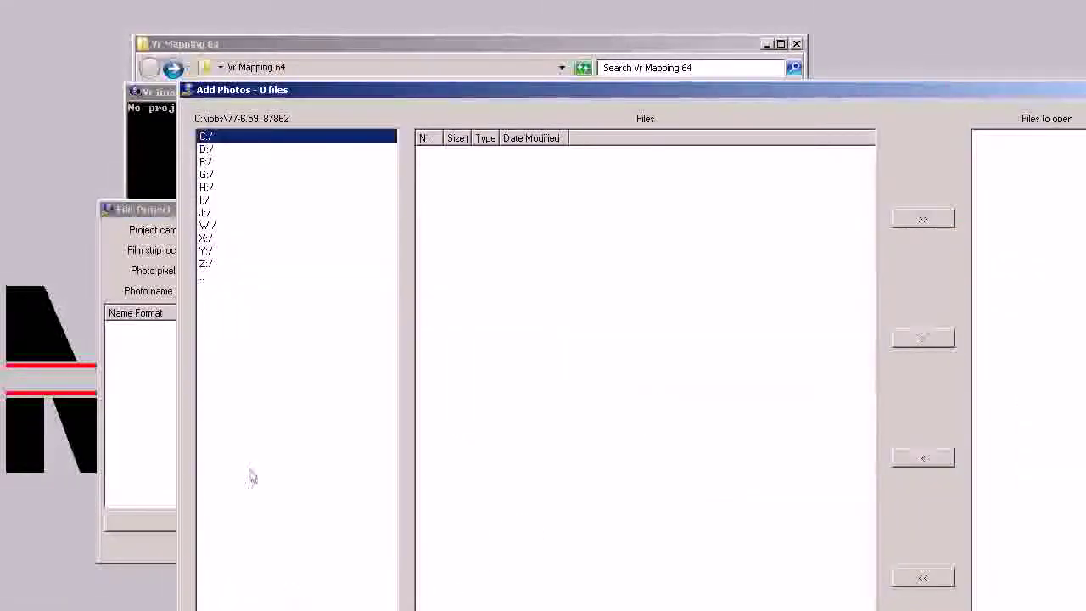
# - Add all 18 TIF photos from the I: drive Final_Images folder to the project
pyautogui.doubleClick(205, 199)
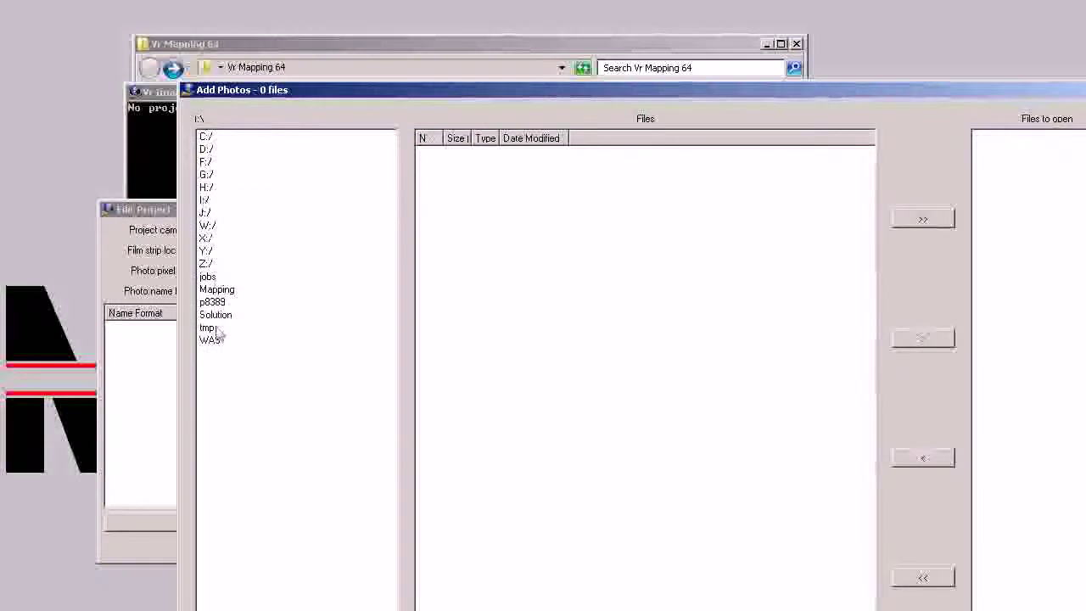
pyautogui.doubleClick(212, 339)
pyautogui.doubleClick(224, 289)
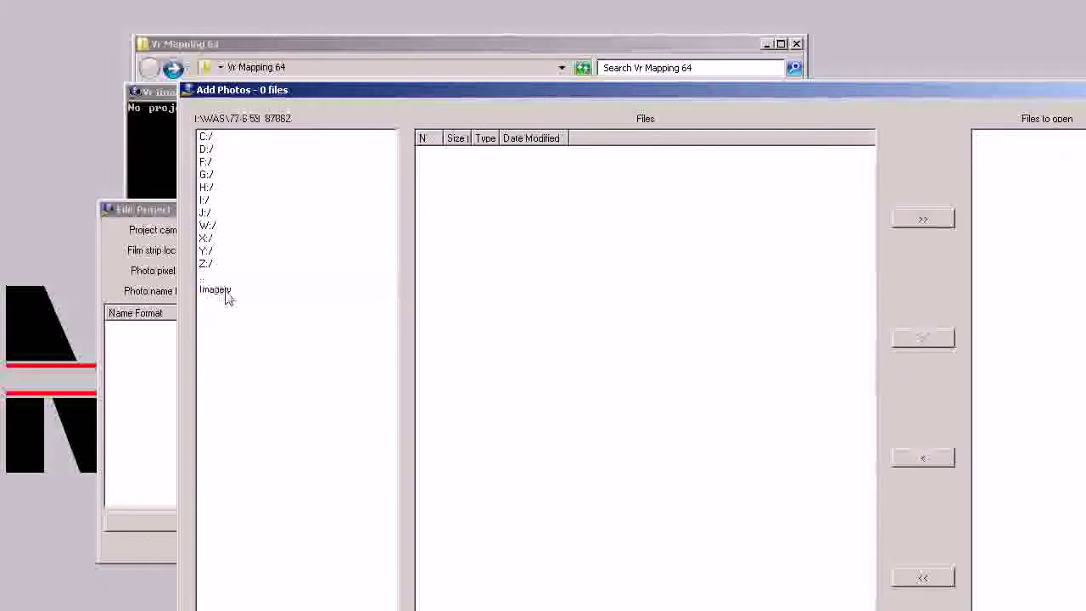
pyautogui.doubleClick(234, 301)
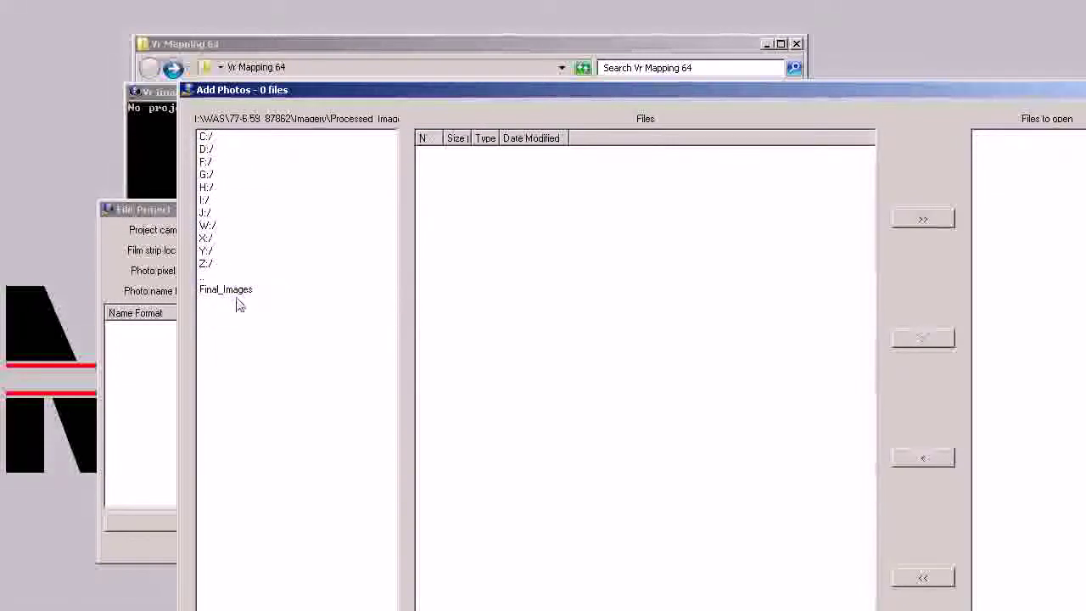
pyautogui.doubleClick(239, 291)
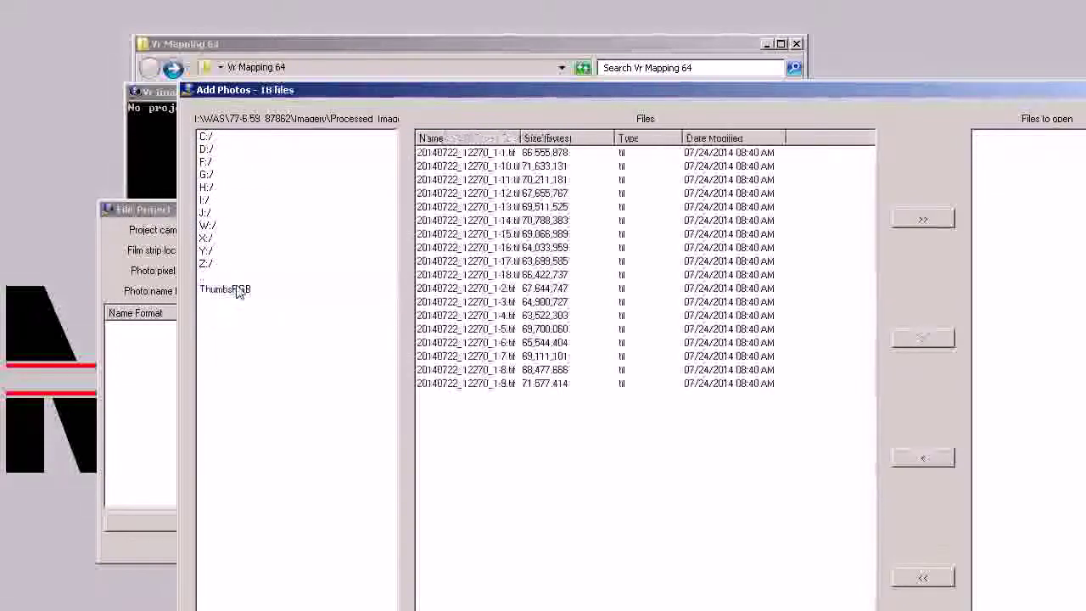
pyautogui.click(926, 220)
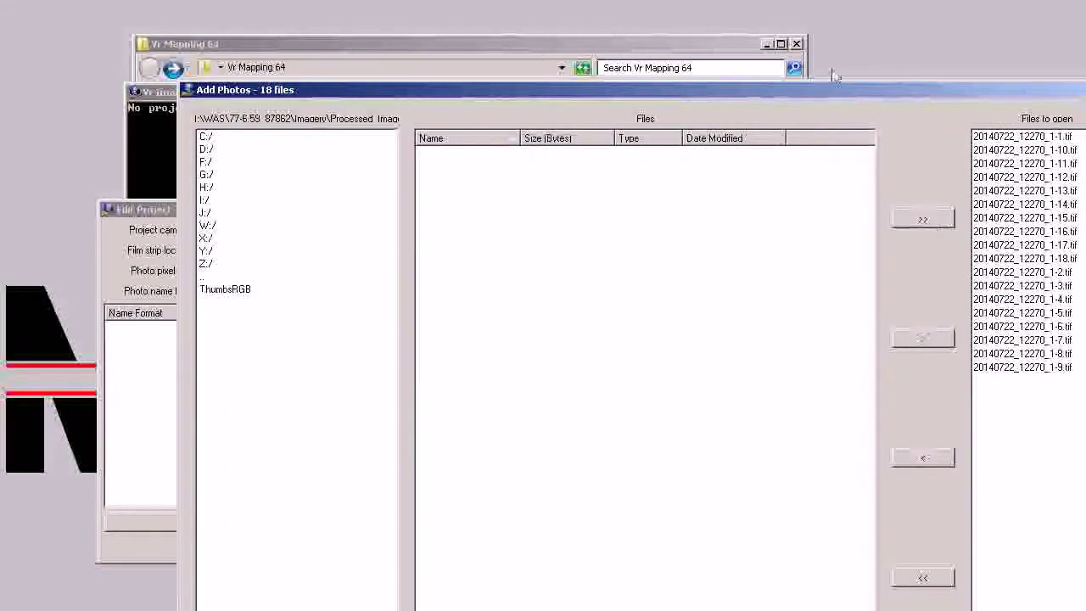
pyautogui.moveTo(818, 85); pyautogui.dragTo(704, 40)
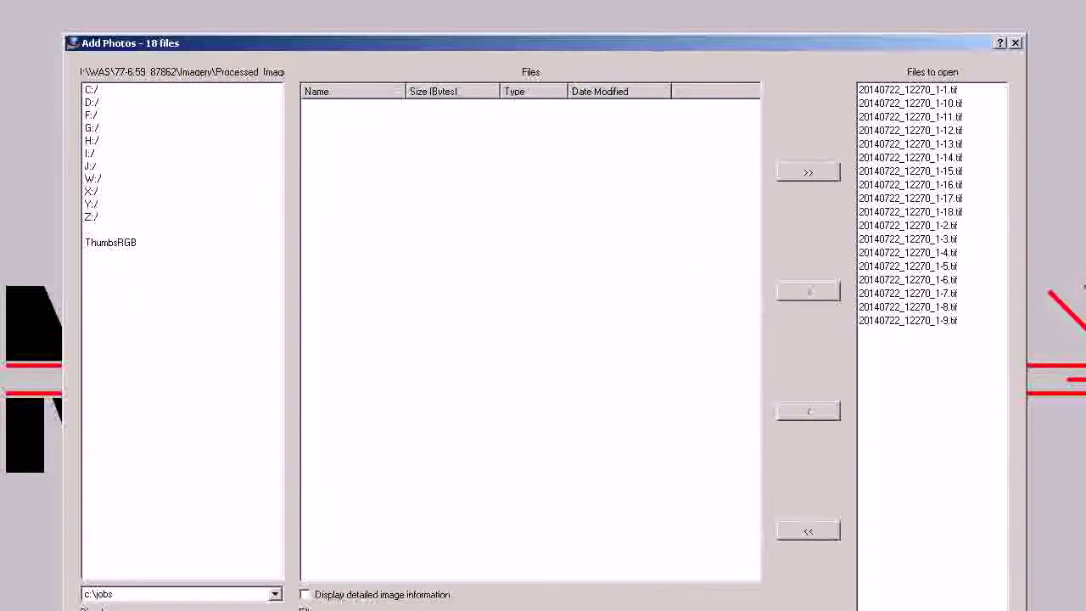
pyautogui.press('Return')
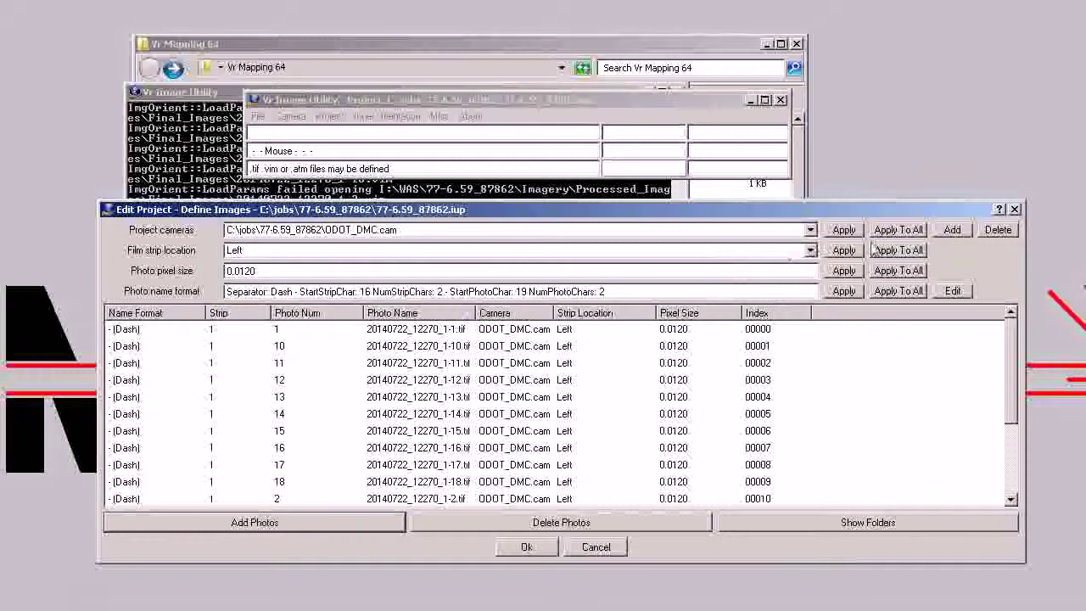
# - Apply camera ODOT_DMC.cam, strip location Left, pixel size 0.0120 and name format to all photos
pyautogui.click(899, 230)
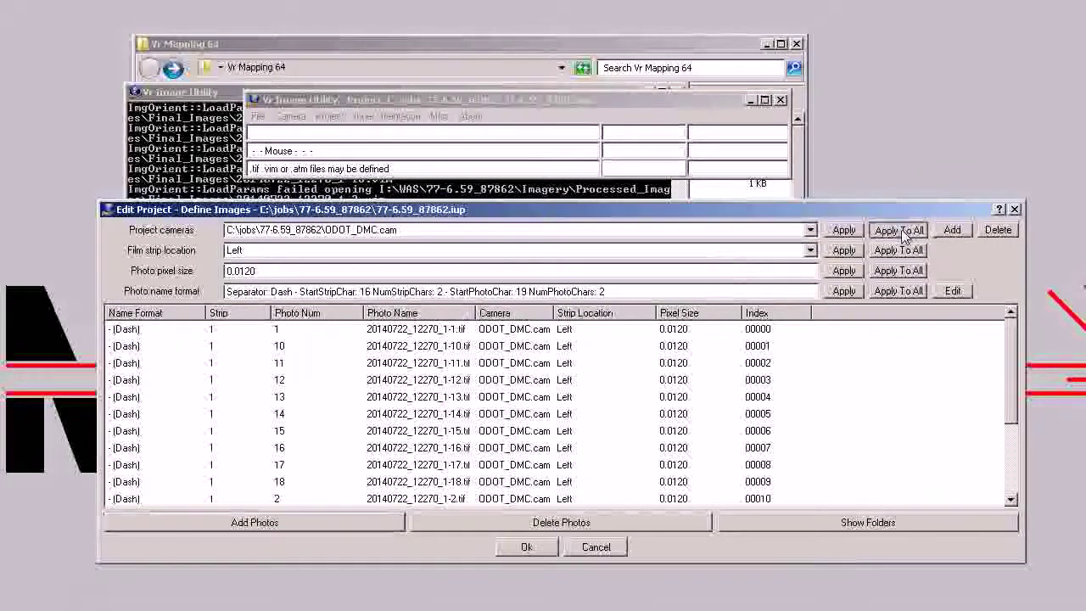
pyautogui.click(899, 250)
pyautogui.click(901, 271)
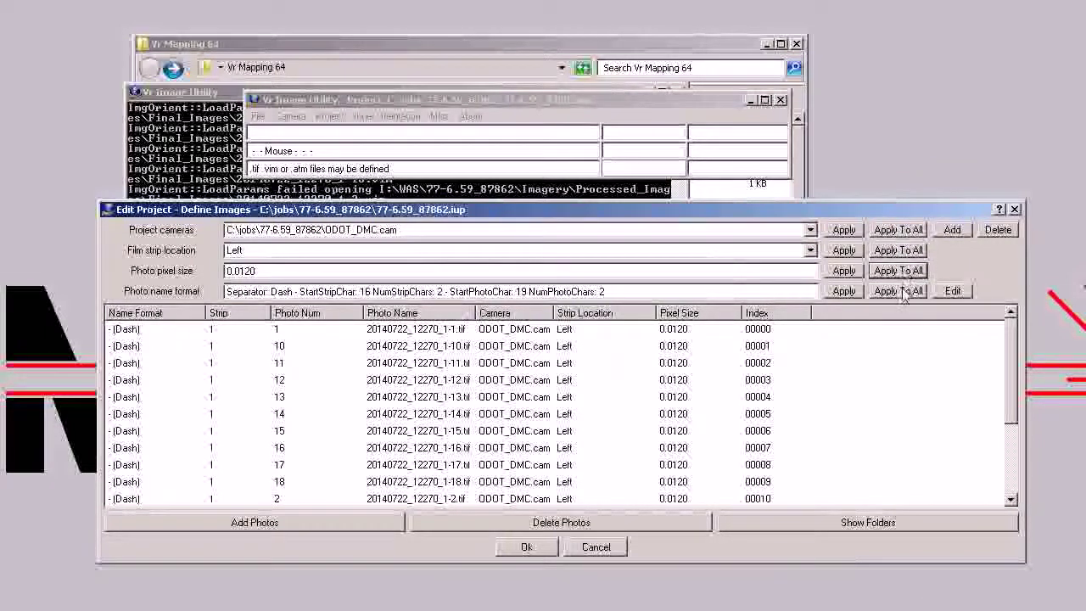
pyautogui.click(905, 292)
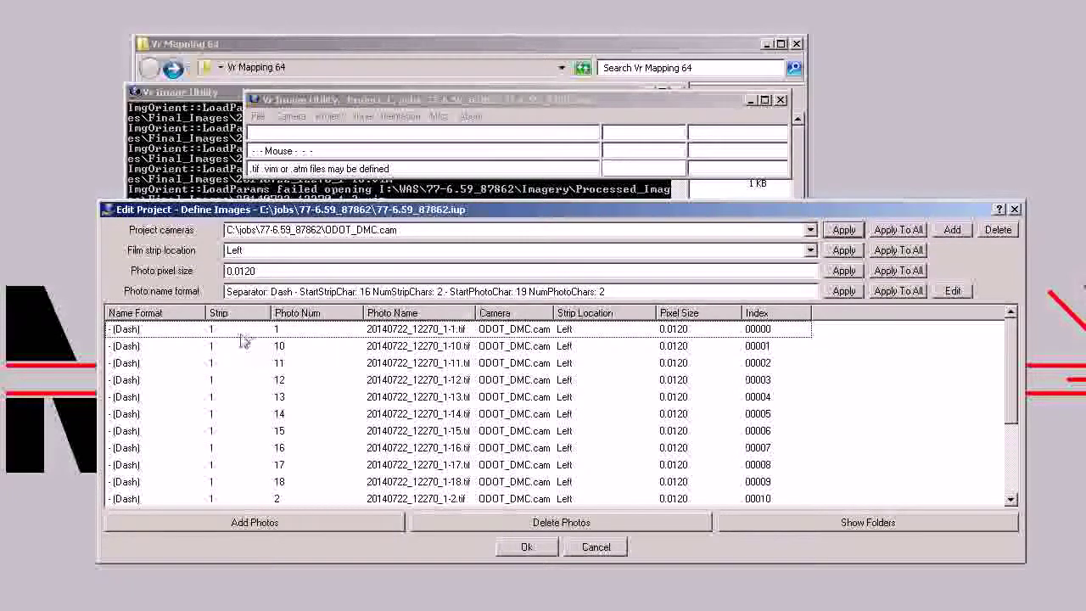
pyautogui.scroll(-3, 283, 425)
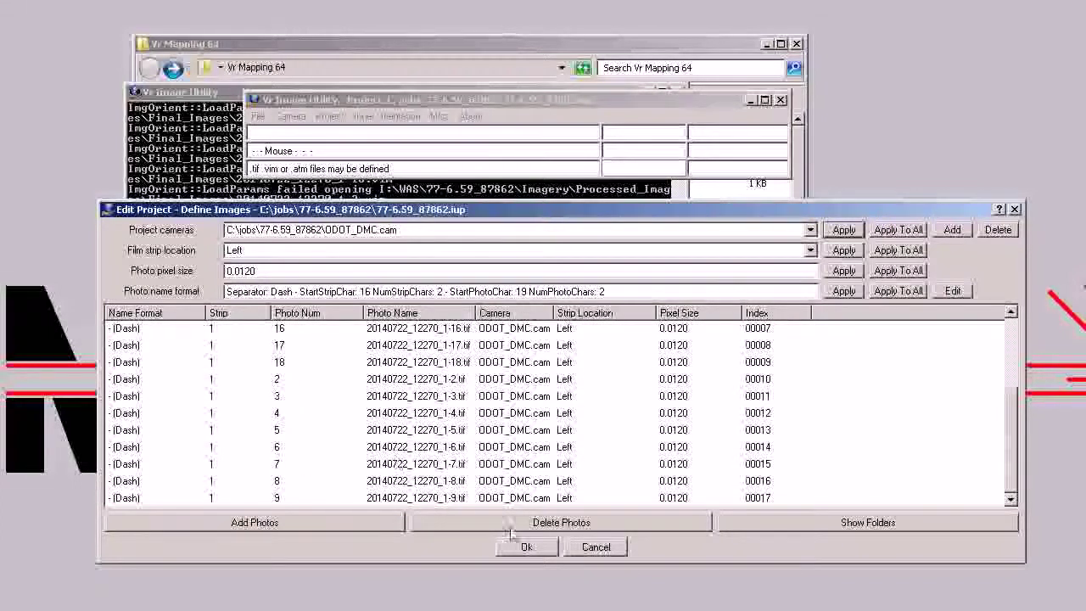
# - Close the image definitions and run corner inner orientation on all 18 photos
pyautogui.click(532, 548)
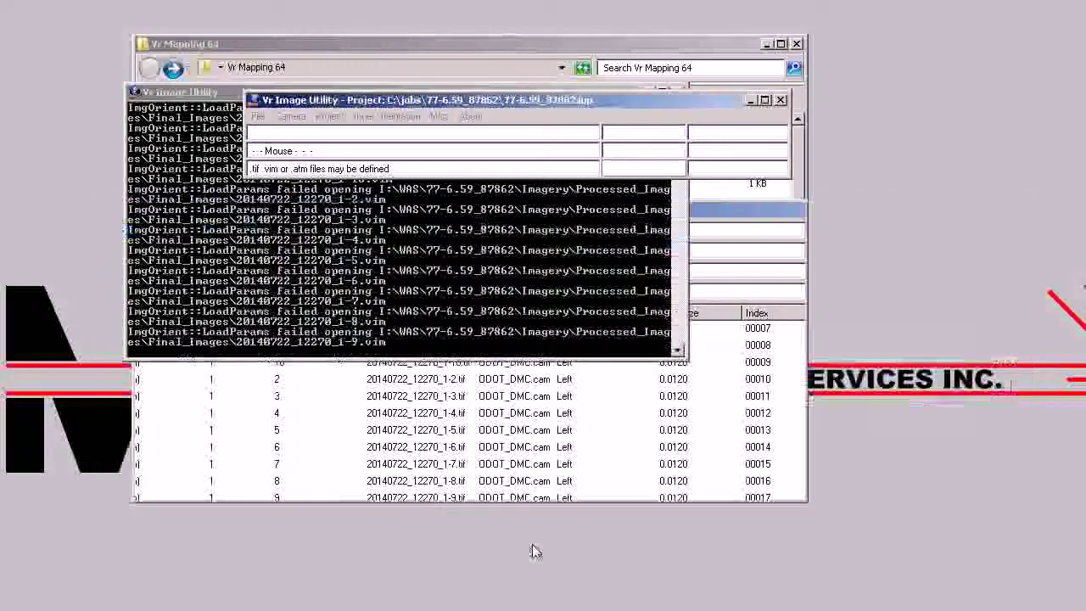
pyautogui.click(379, 116)
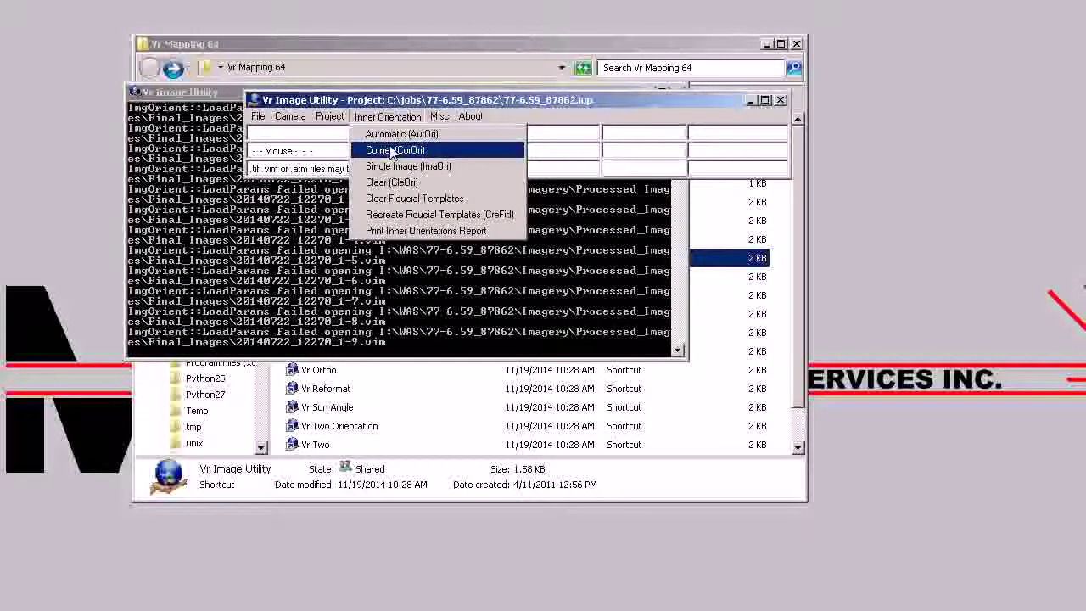
pyautogui.click(393, 152)
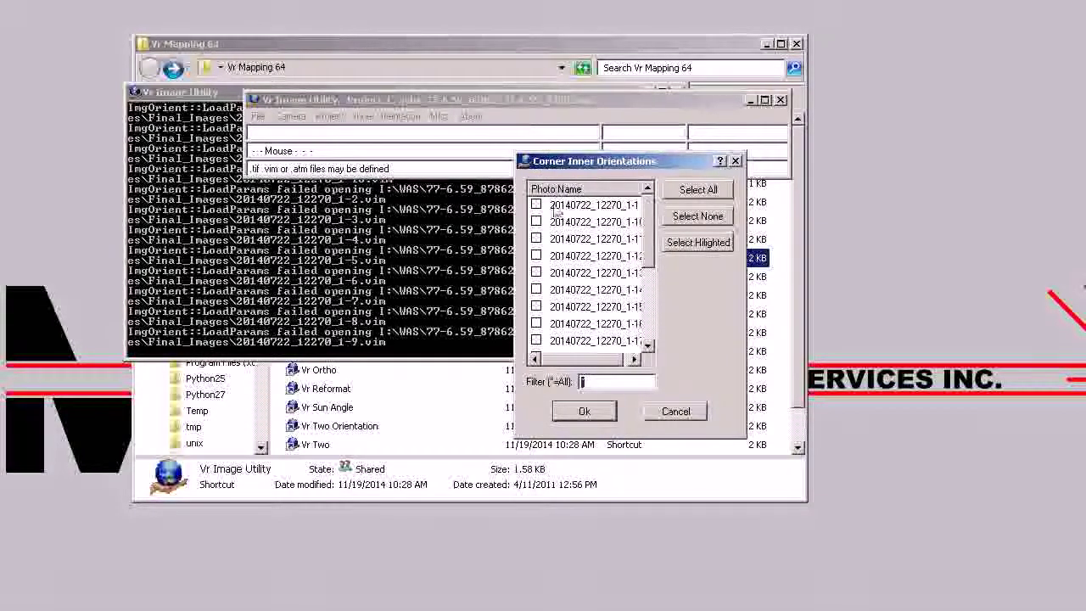
pyautogui.click(698, 190)
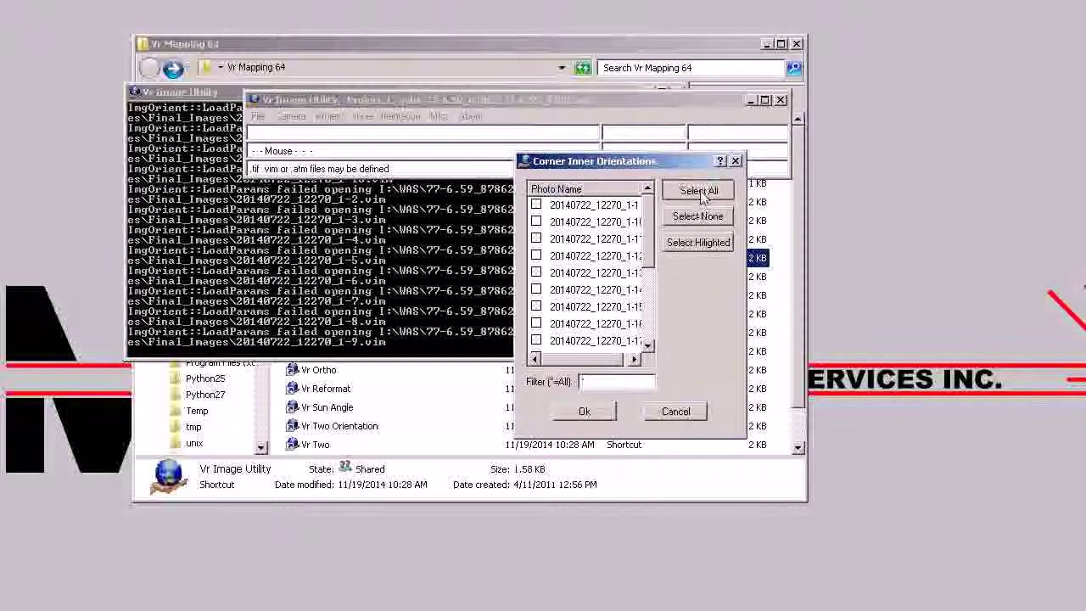
pyautogui.click(585, 413)
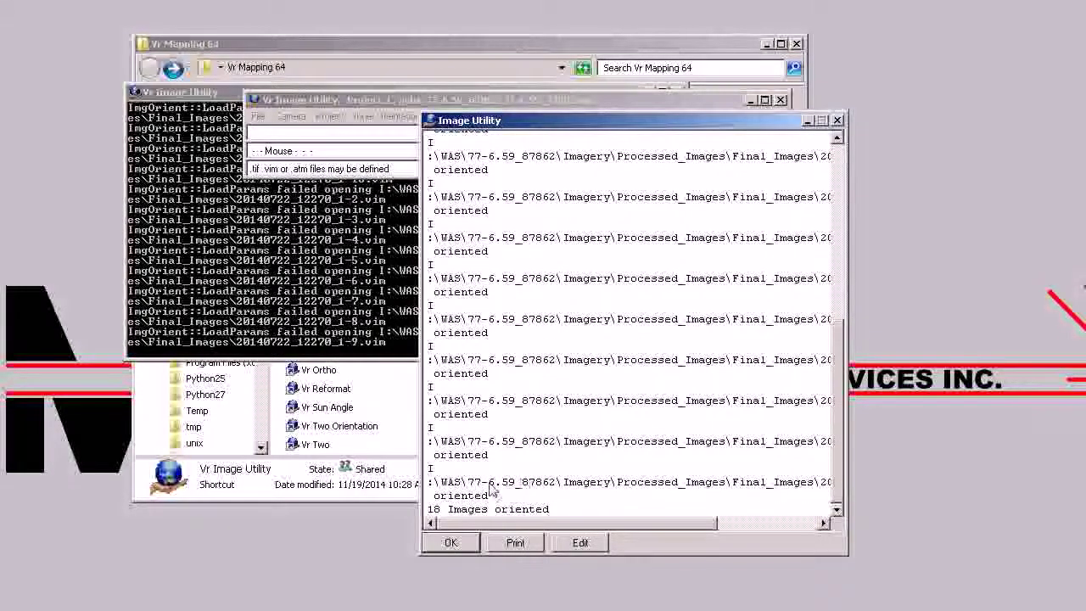
pyautogui.click(451, 544)
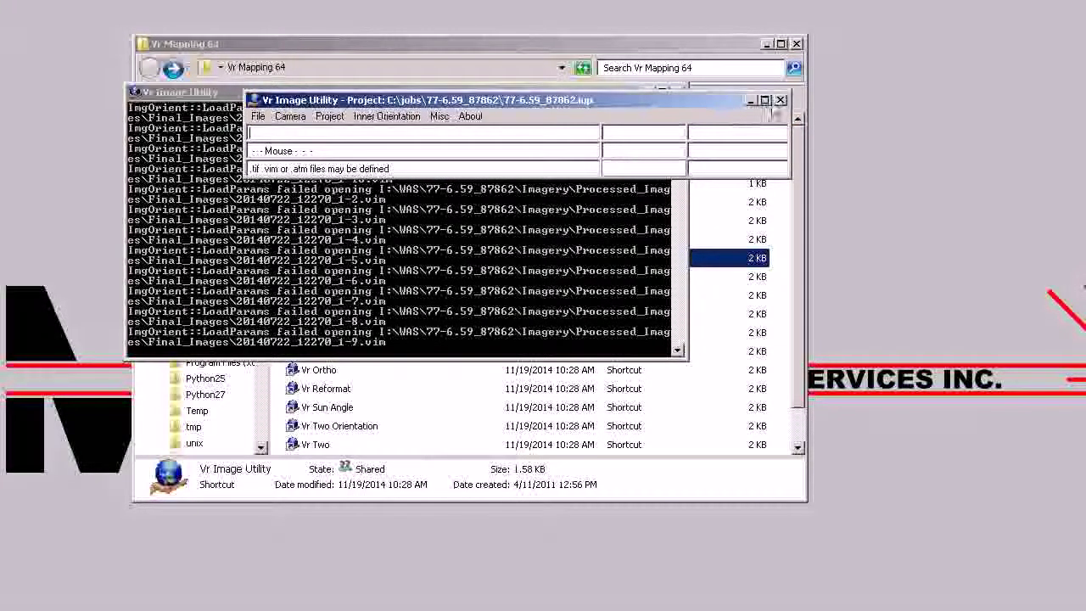
# - Relaunch Vr Image Utility and step through the oriented photos one by one
pyautogui.click(781, 100)
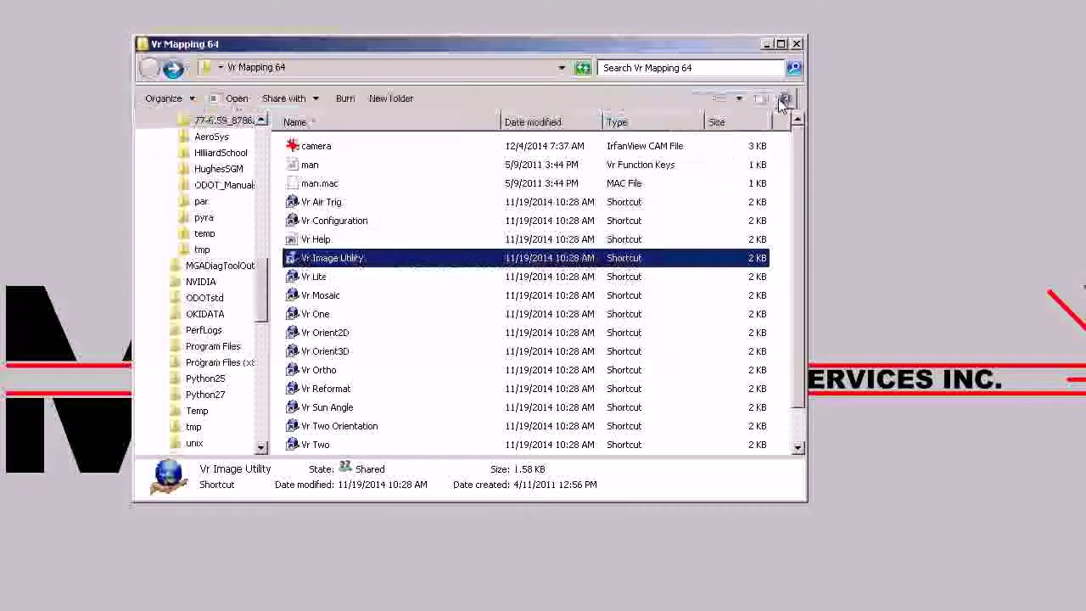
pyautogui.doubleClick(332, 258)
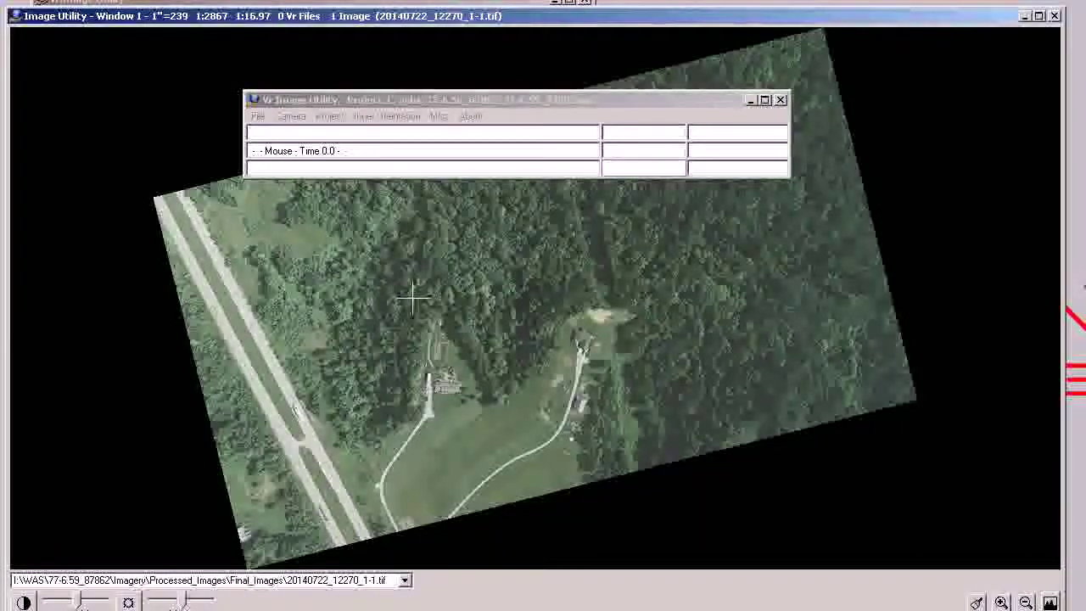
pyautogui.scroll(-1, 374, 582)
pyautogui.scroll(-1, 373, 582)
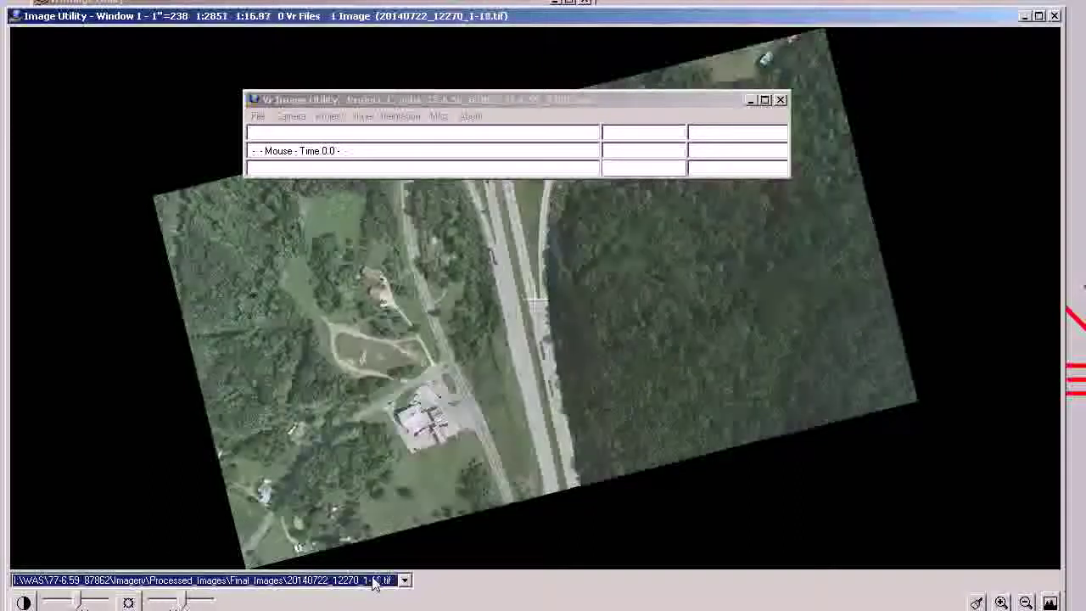
pyautogui.scroll(-1, 373, 582)
pyautogui.scroll(-1, 374, 582)
pyautogui.scroll(-1, 373, 582)
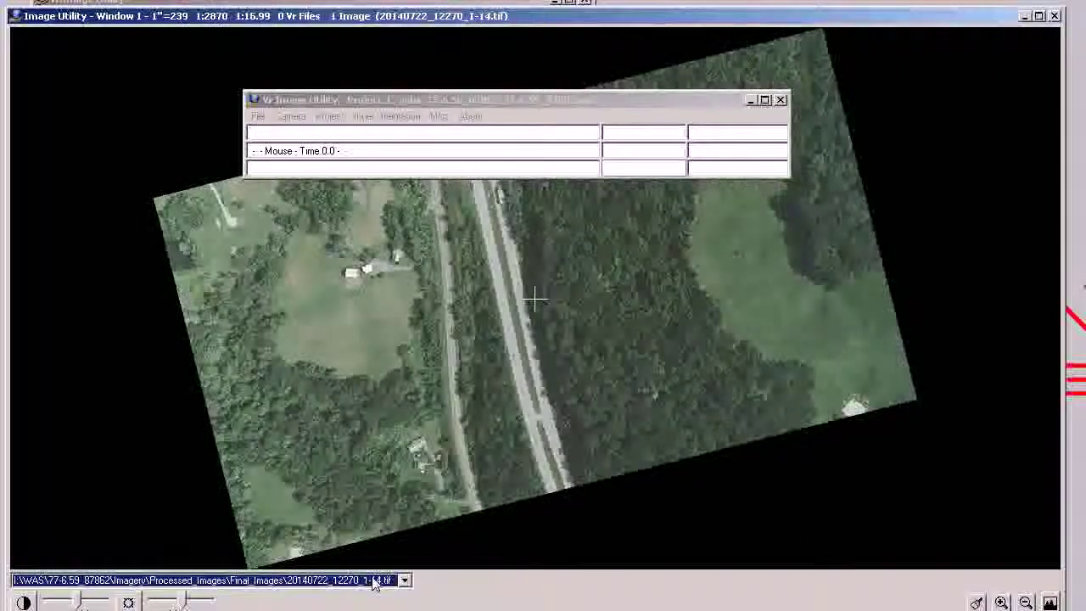
pyautogui.scroll(-1, 373, 582)
pyautogui.scroll(-1, 373, 582)
pyautogui.scroll(-1, 373, 582)
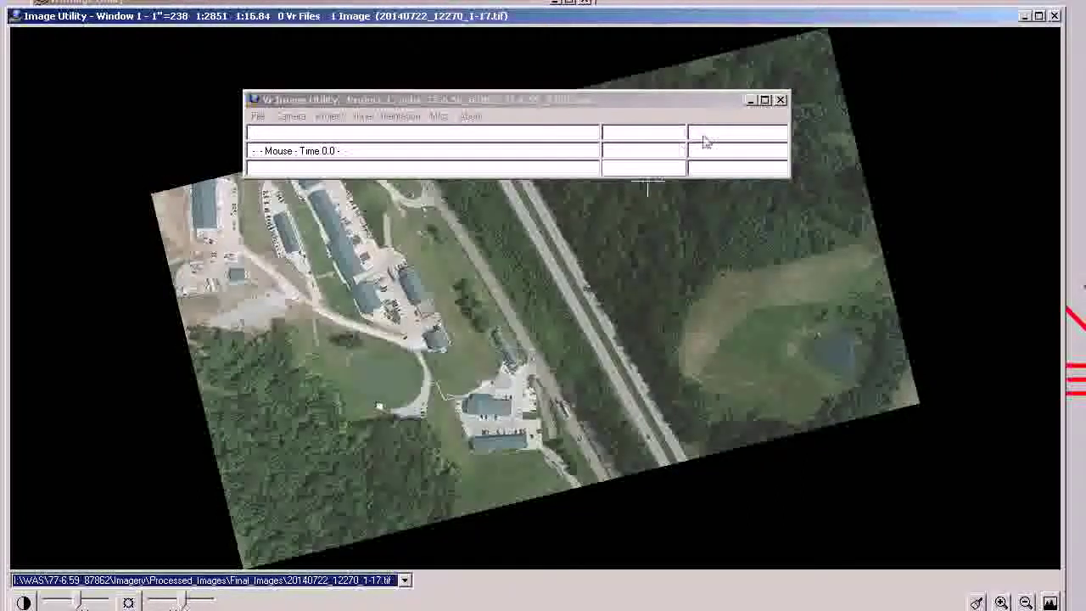
pyautogui.click(781, 101)
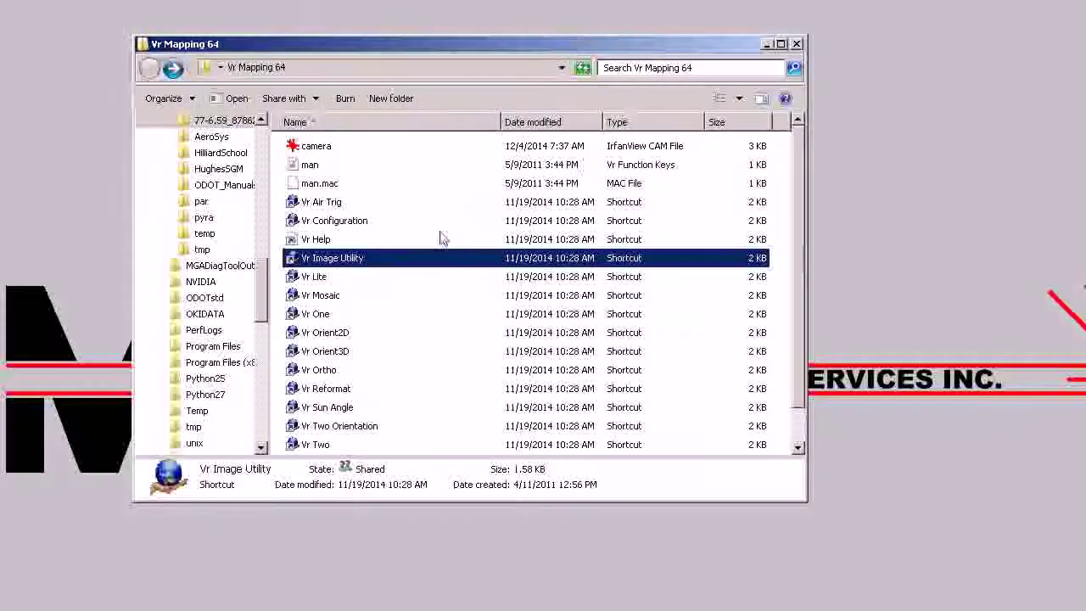
pyautogui.scroll(-1, 359, 348)
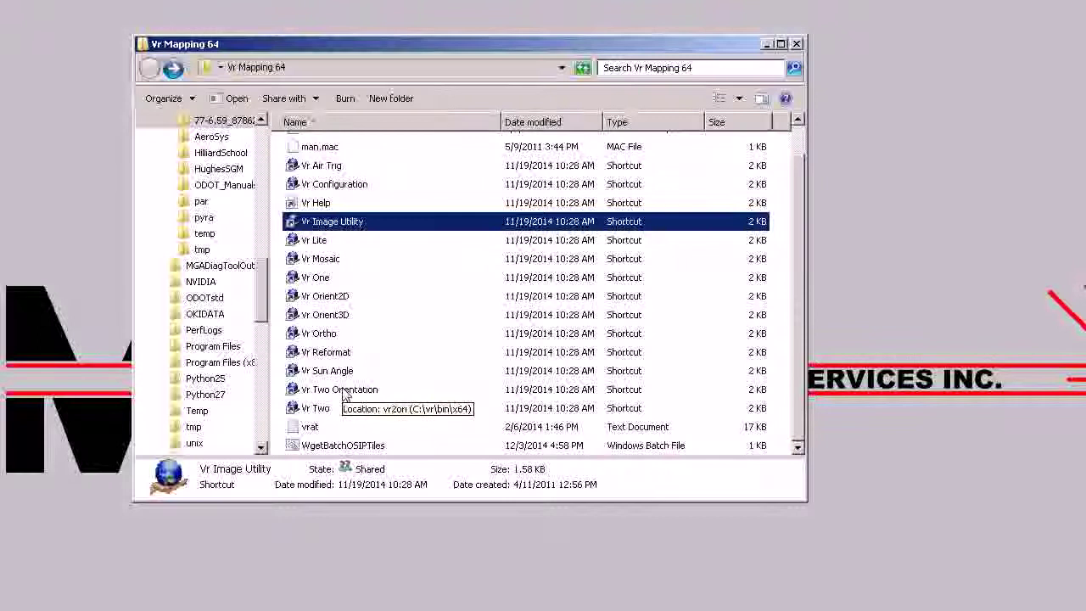
# - Launch VrTwo Orientation and start a new project
pyautogui.doubleClick(345, 396)
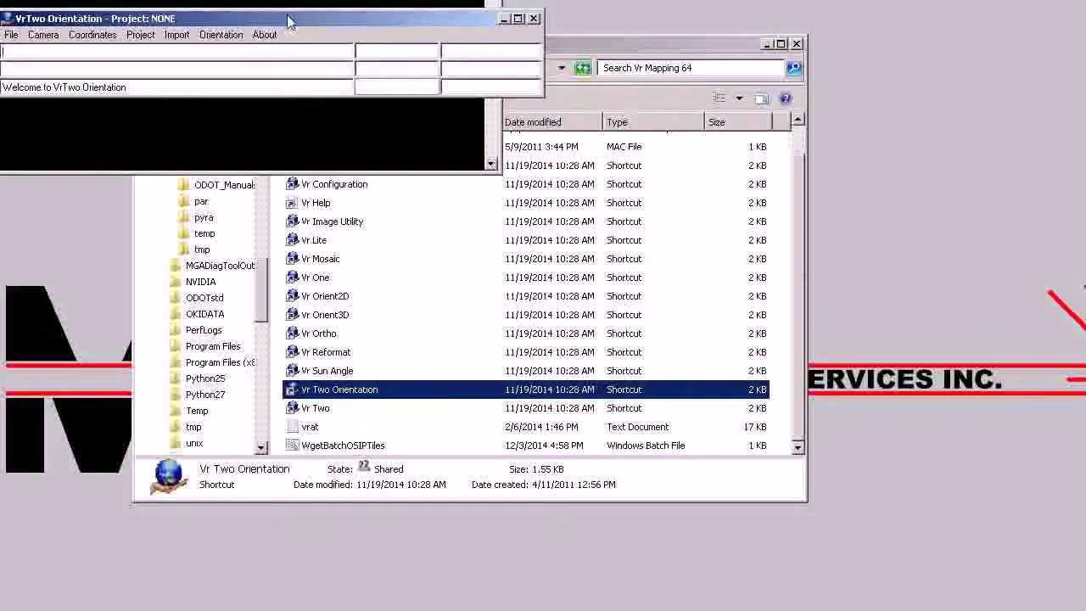
pyautogui.moveTo(289, 21); pyautogui.dragTo(456, 73)
pyautogui.click(310, 89)
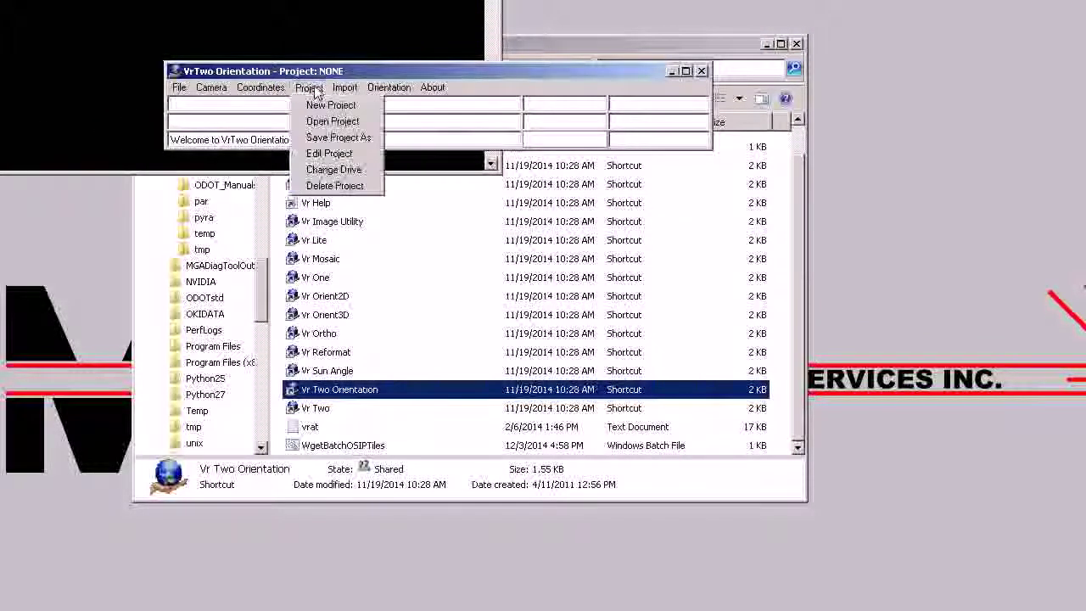
pyautogui.click(318, 105)
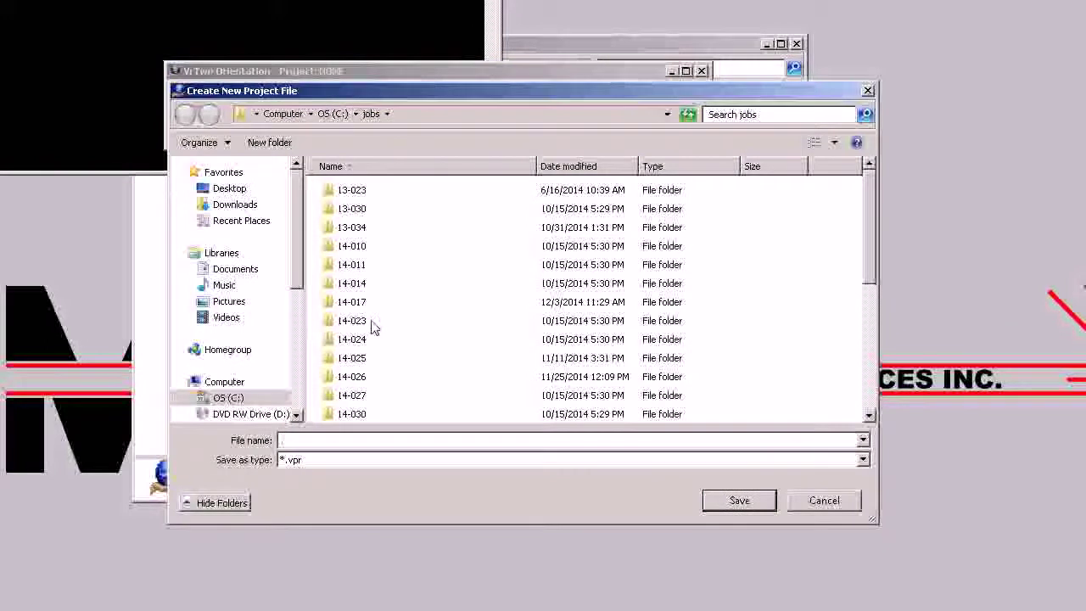
pyautogui.click(429, 340)
# - Save the project as 77-6.59_87862.vpr in the C:\jobs\77-6.59_87862 folder
pyautogui.scroll(-4, 429, 342)
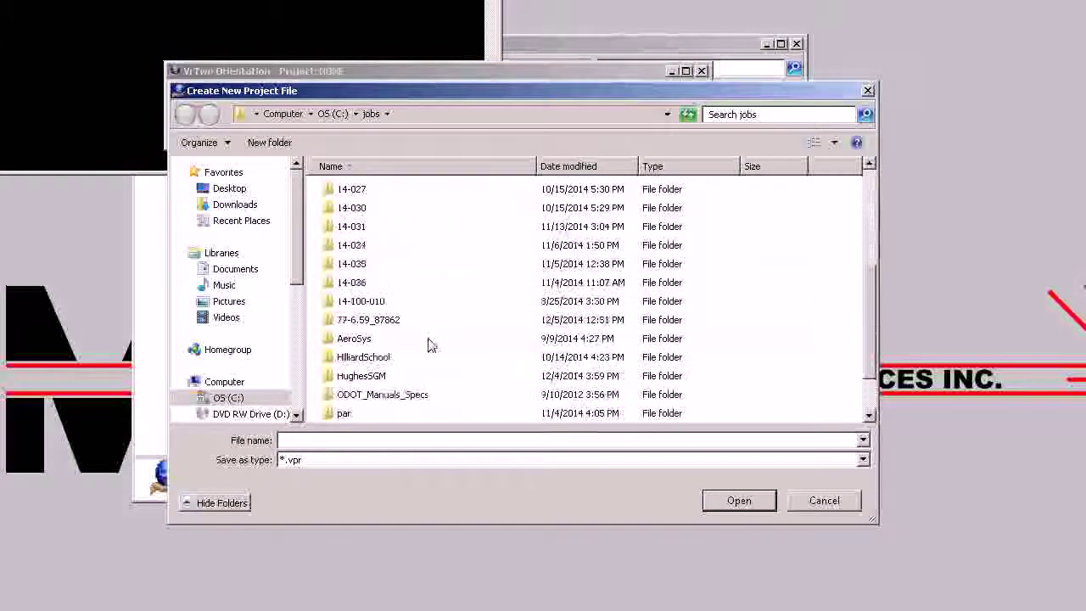
pyautogui.doubleClick(372, 320)
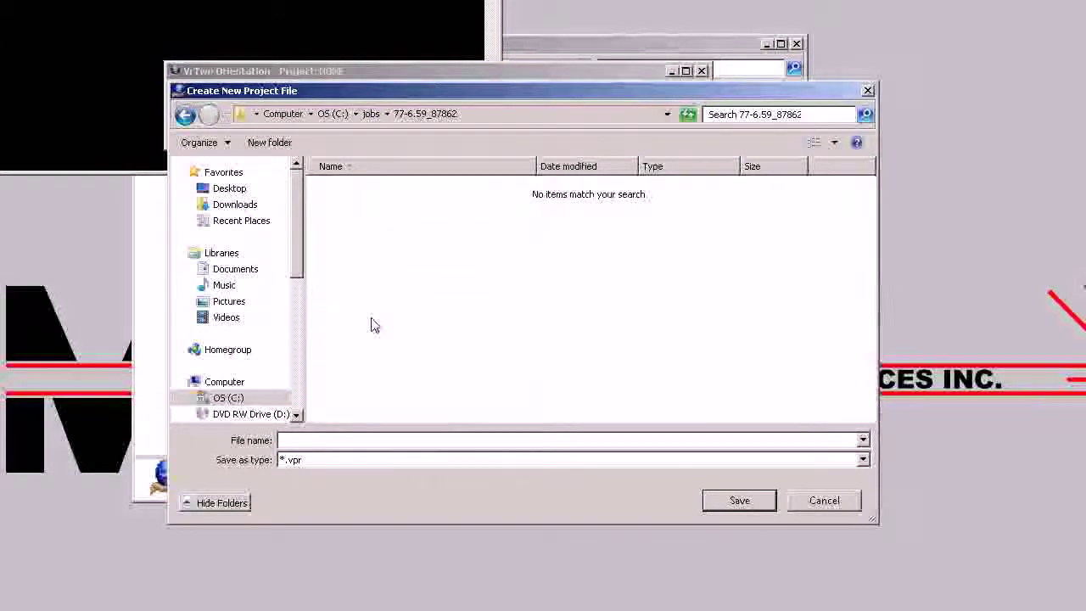
pyautogui.click(314, 441)
pyautogui.write('77-6.59_87862.')
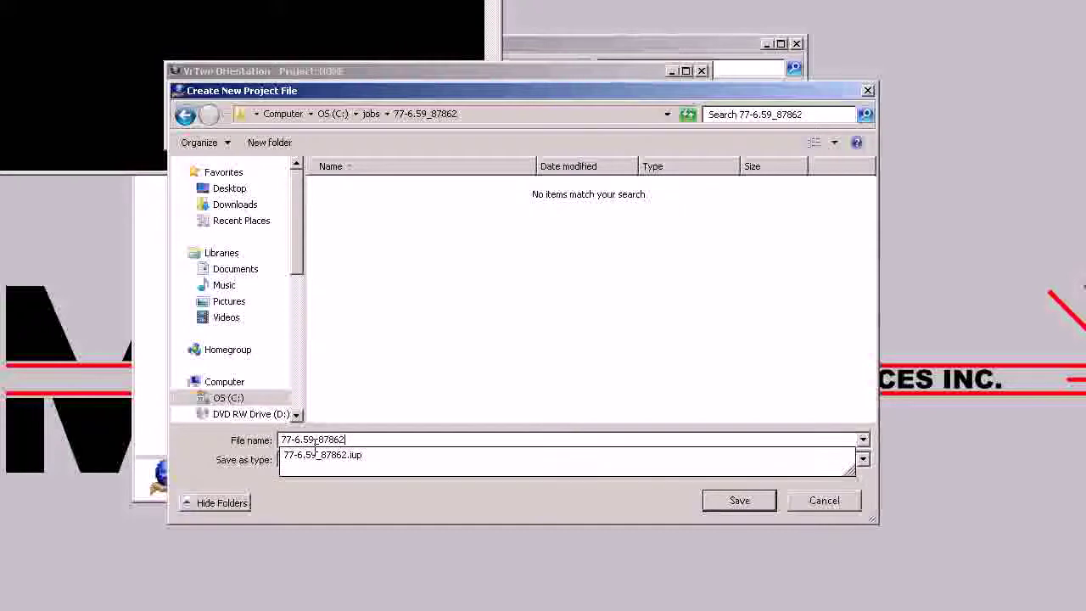
pyautogui.write('v')
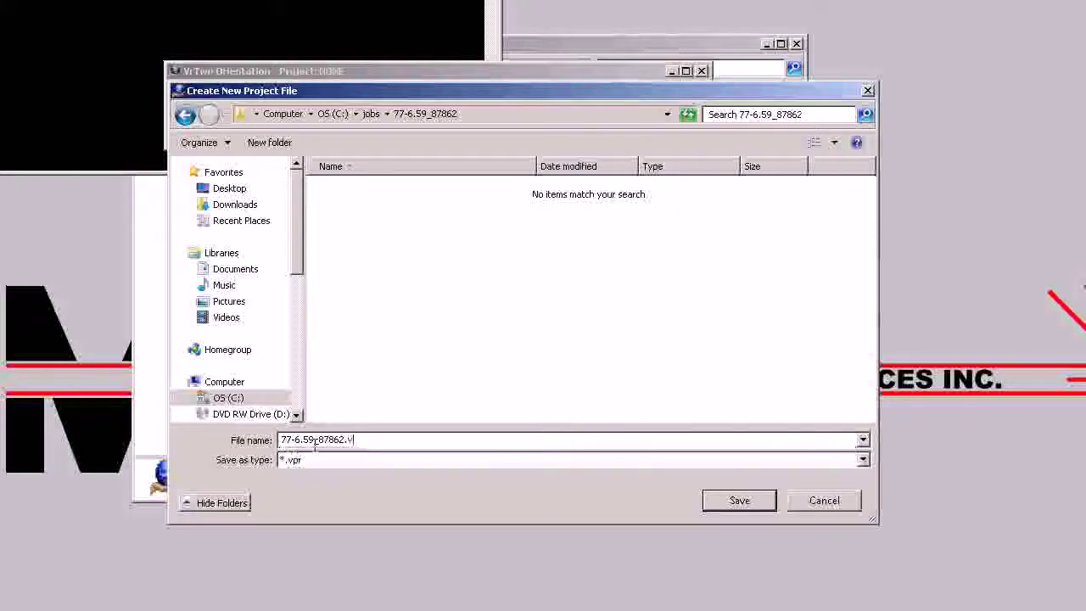
pyautogui.write('pr')
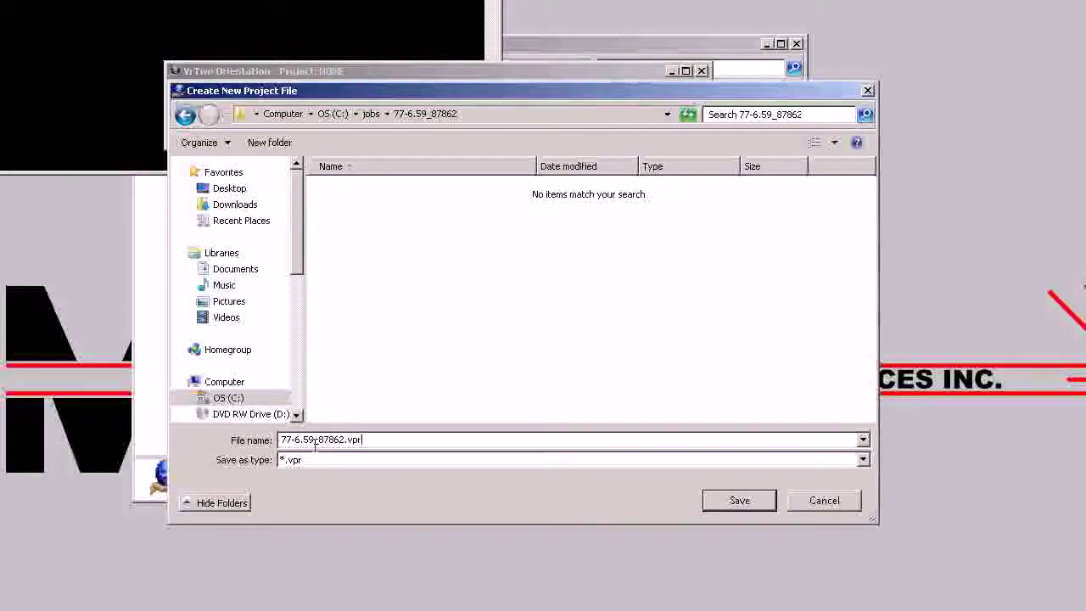
pyautogui.press('Return')
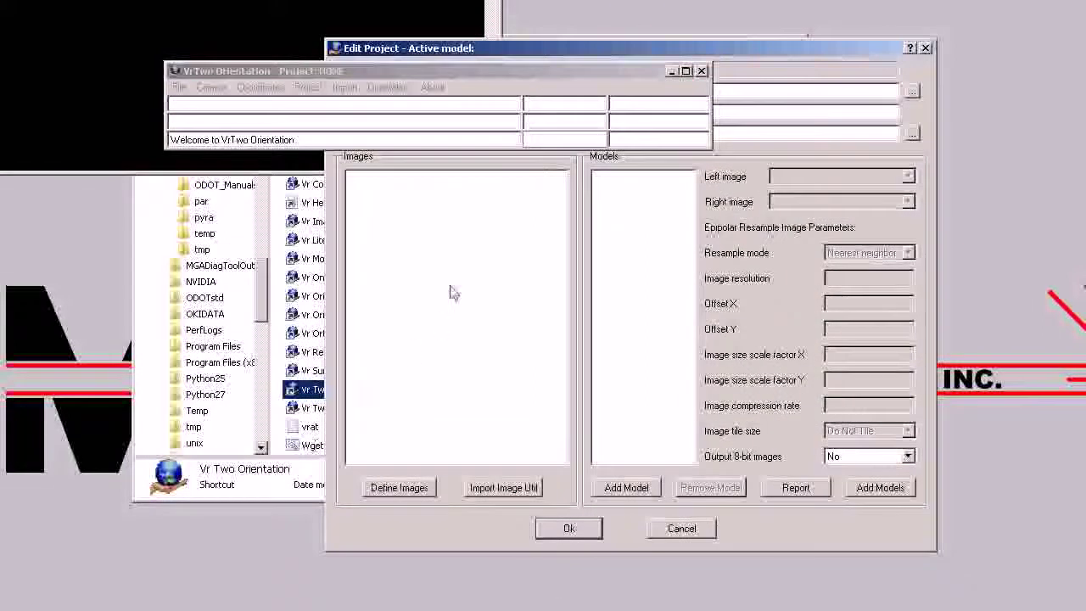
# - Accept the empty initial project settings and dismiss the coordinate file error
pyautogui.click(573, 528)
pyautogui.click(600, 371)
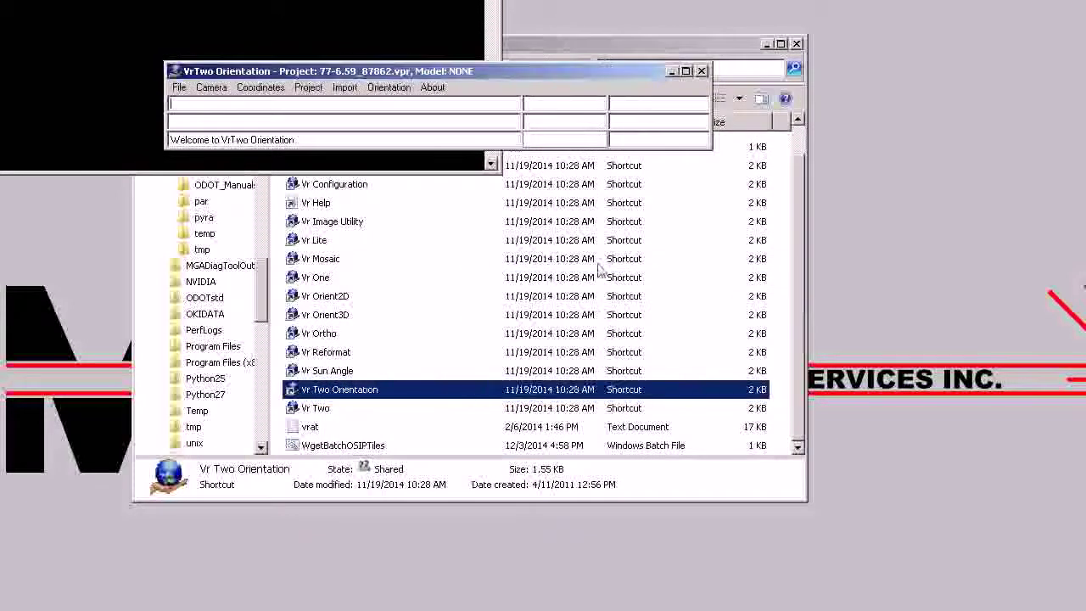
pyautogui.moveTo(552, 75); pyautogui.dragTo(406, 20)
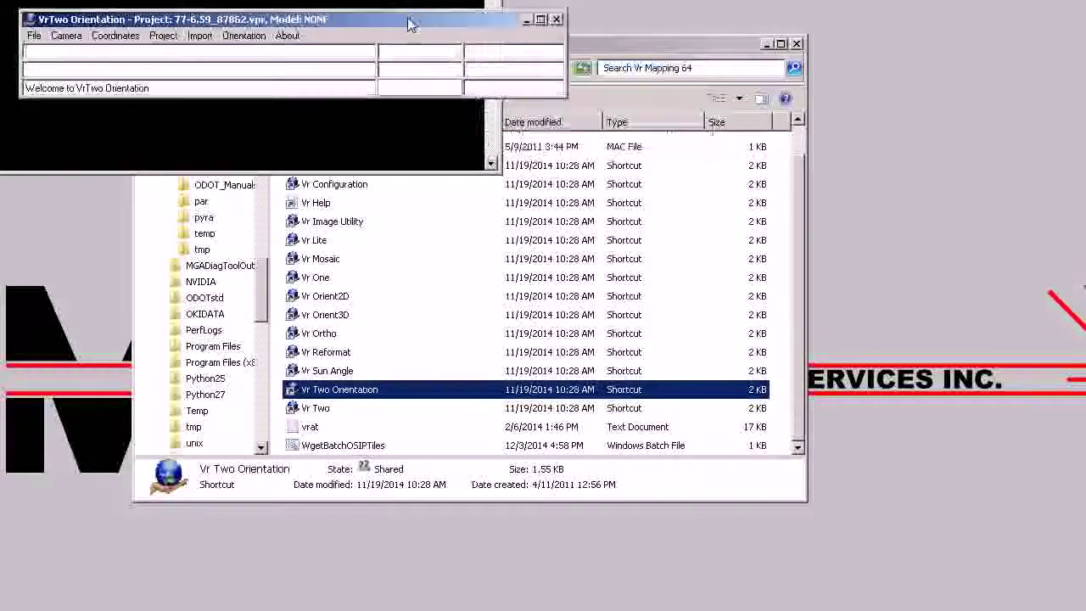
# - Import the eighteen aerial images into the project from 77-6.59_87862.iup
pyautogui.click(164, 35)
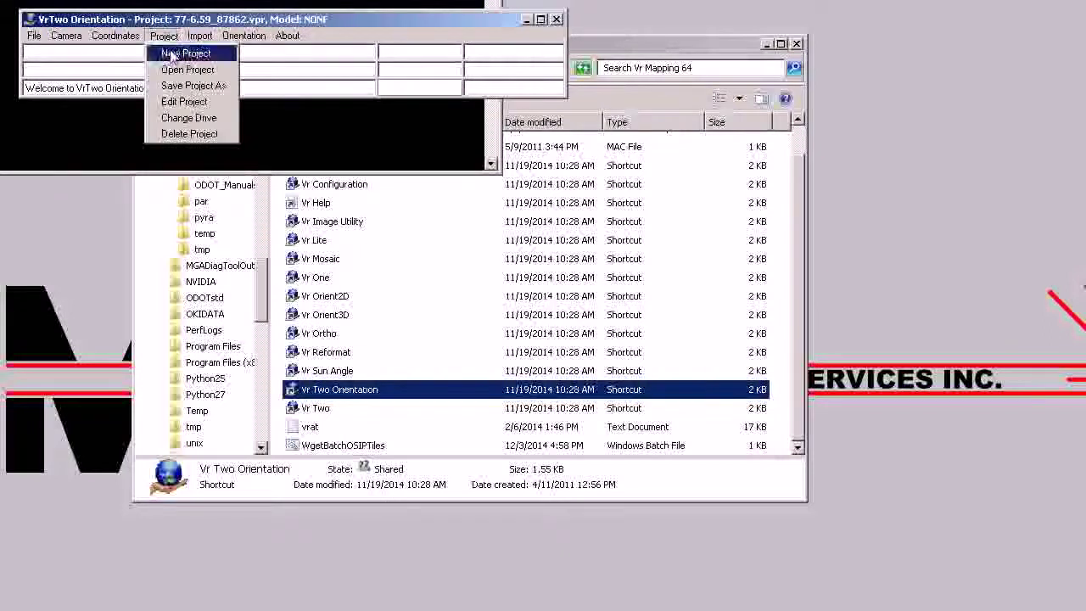
pyautogui.click(183, 101)
pyautogui.moveTo(670, 49); pyautogui.dragTo(645, 77)
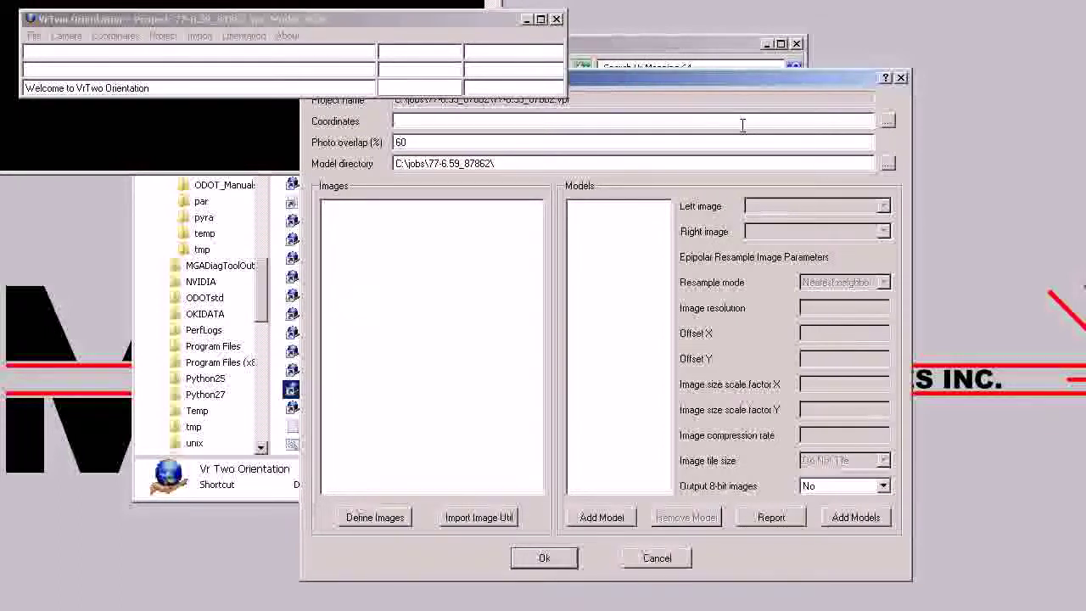
pyautogui.click(743, 125)
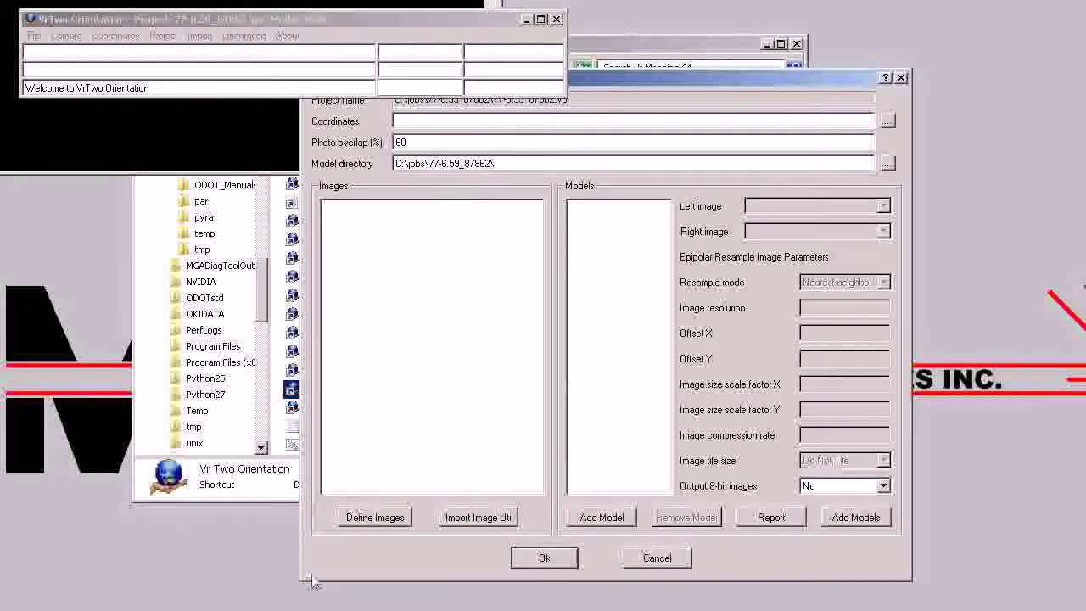
pyautogui.doubleClick(473, 164)
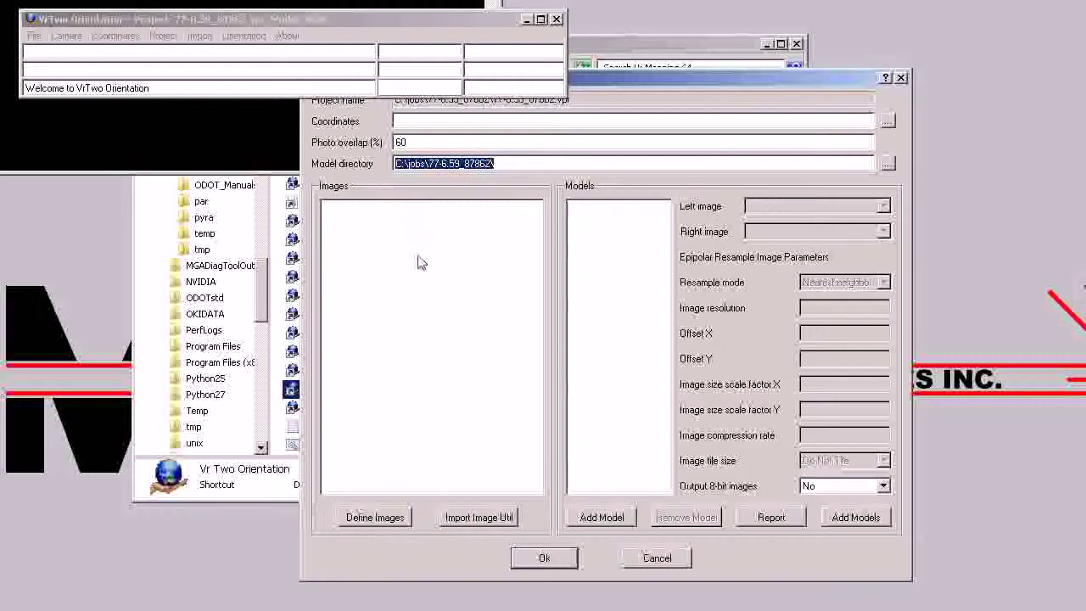
pyautogui.click(480, 519)
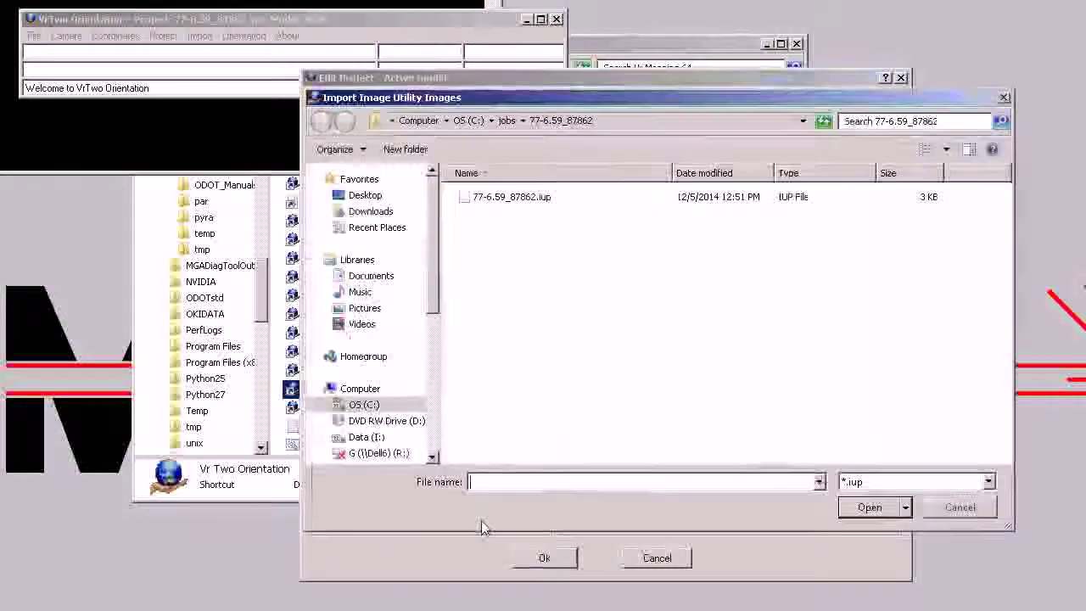
pyautogui.doubleClick(505, 200)
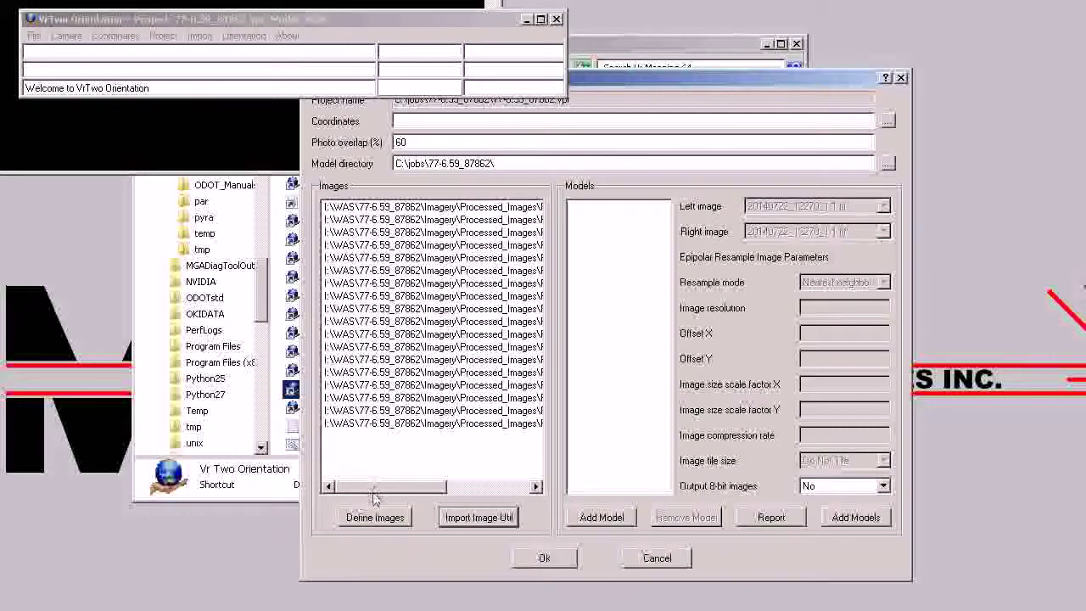
pyautogui.moveTo(373, 486); pyautogui.dragTo(493, 492)
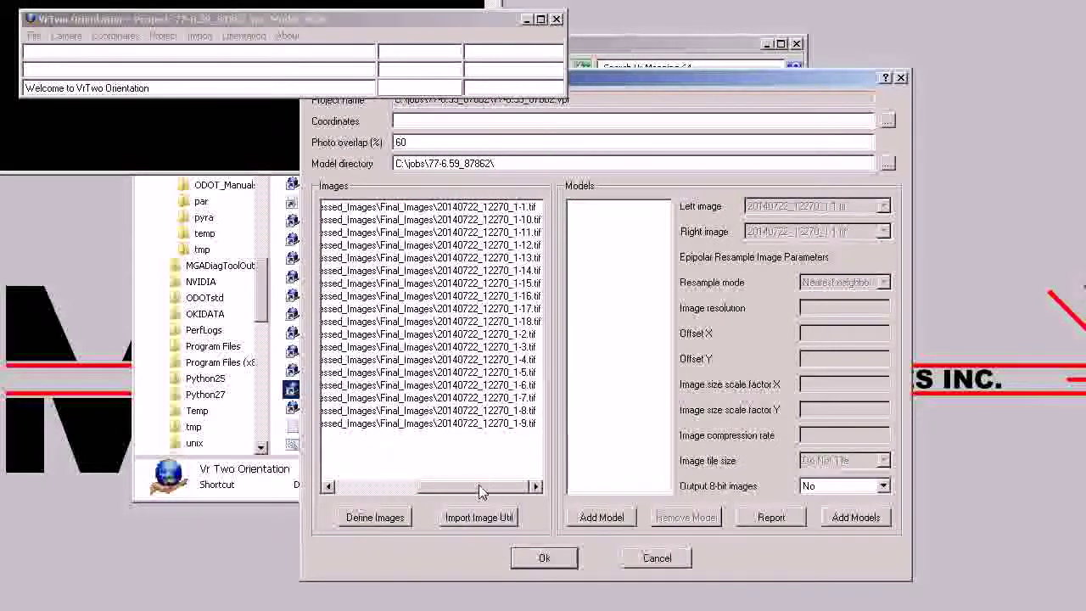
# - Set model naming to 1 strip character with '-' and '_' separators, giving 1-02_03
pyautogui.click(855, 518)
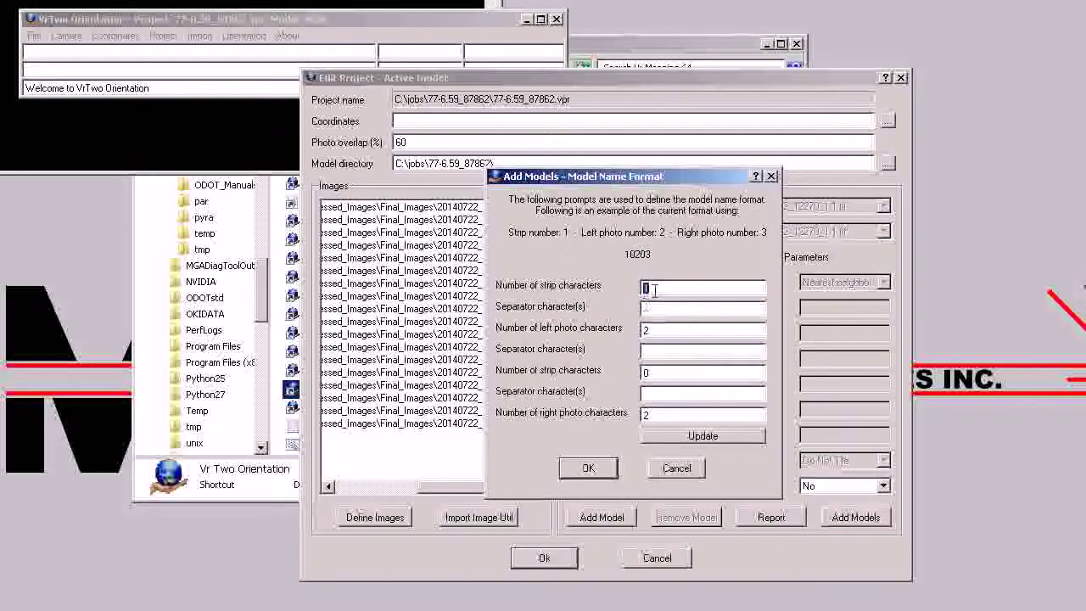
pyautogui.write('1')
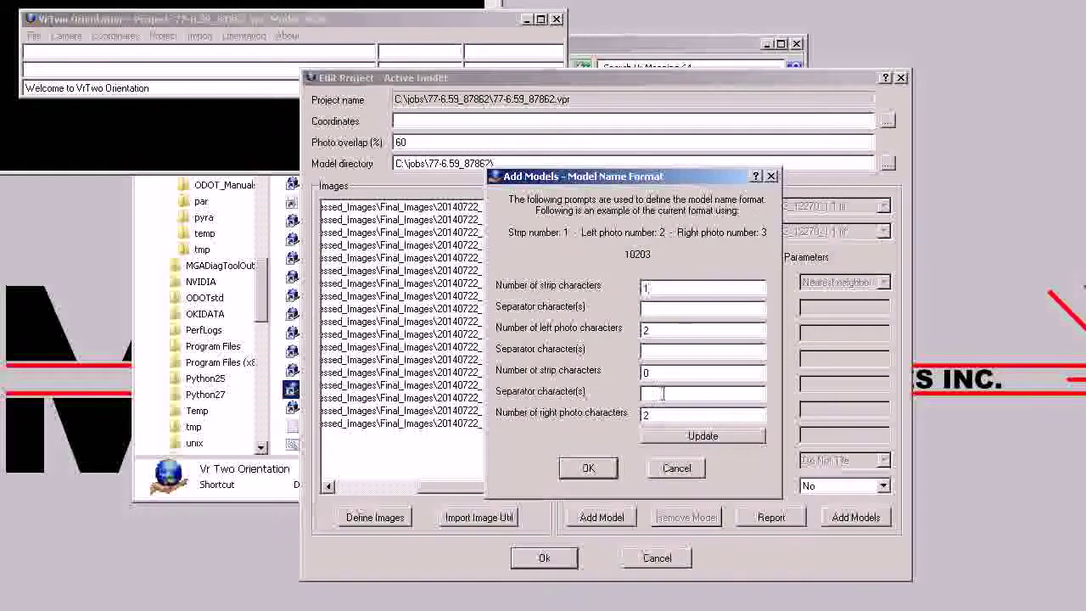
pyautogui.click(670, 311)
pyautogui.write('-')
pyautogui.click(671, 433)
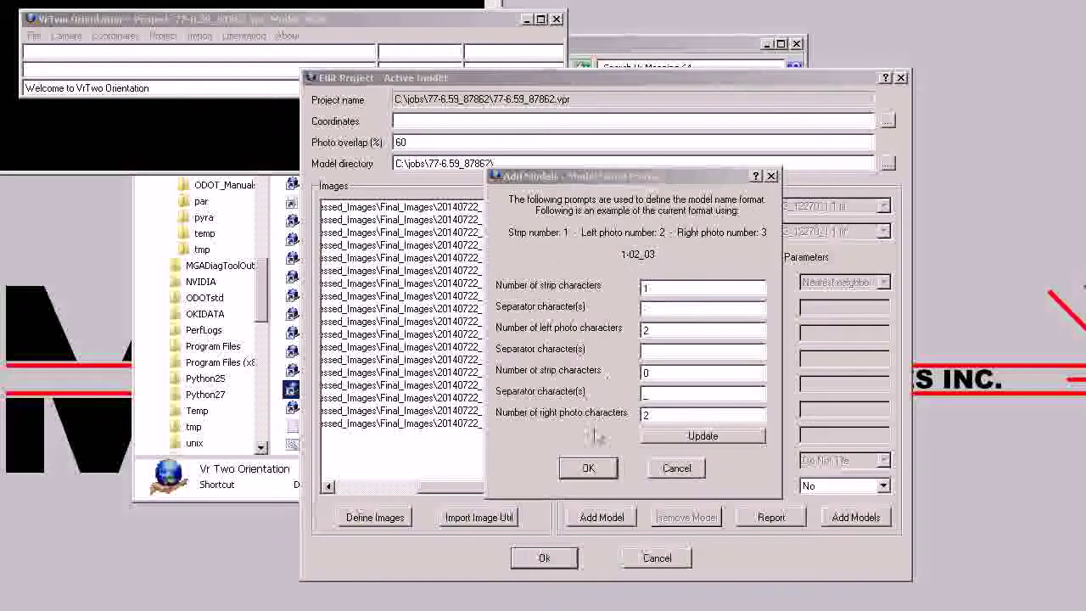
# - Set epipolar resampling to Bicubic with 0.120 image resolution
pyautogui.click(590, 469)
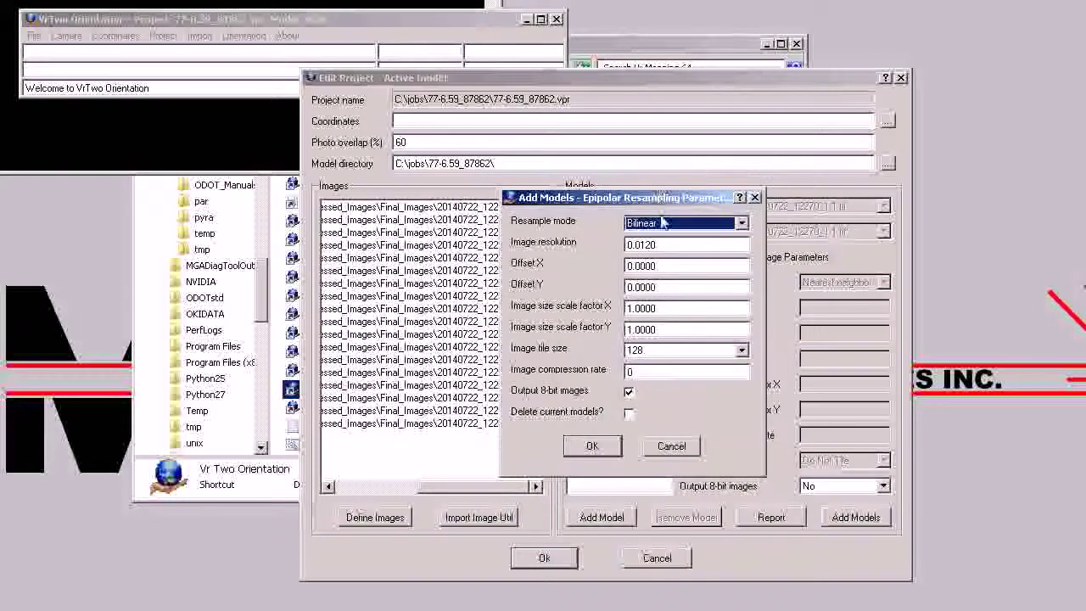
pyautogui.scroll(-1, 663, 227)
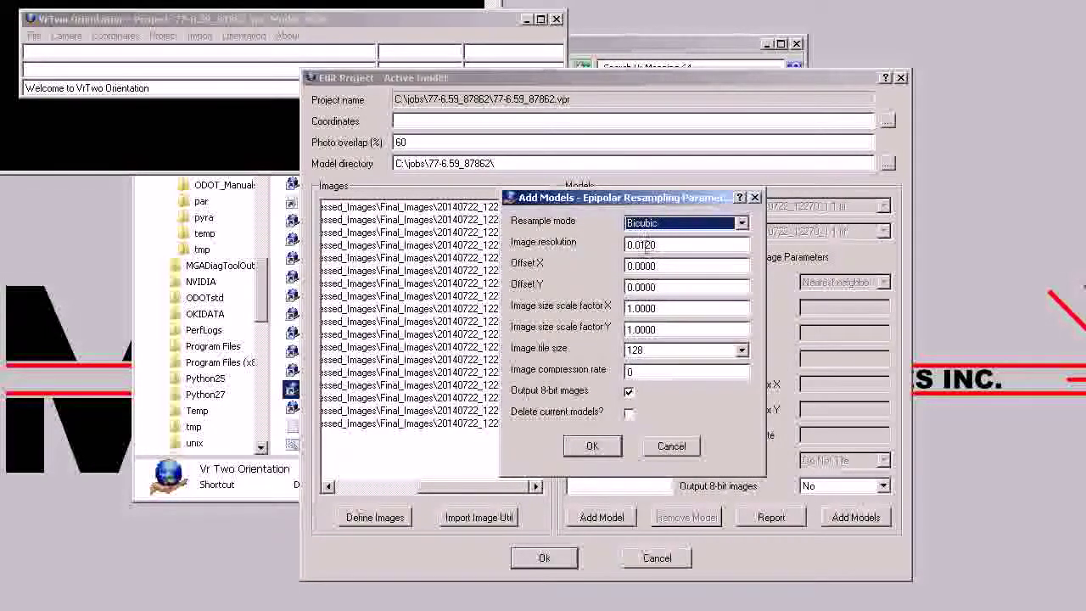
pyautogui.click(638, 245)
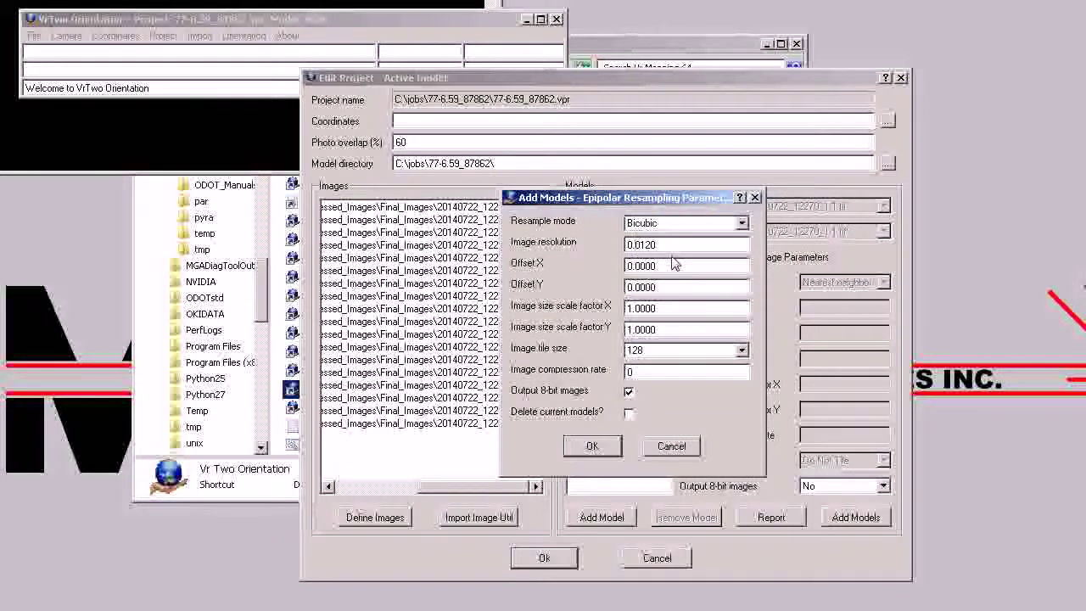
pyautogui.press('Tab')
pyautogui.press('Tab')
pyautogui.press('Tab')
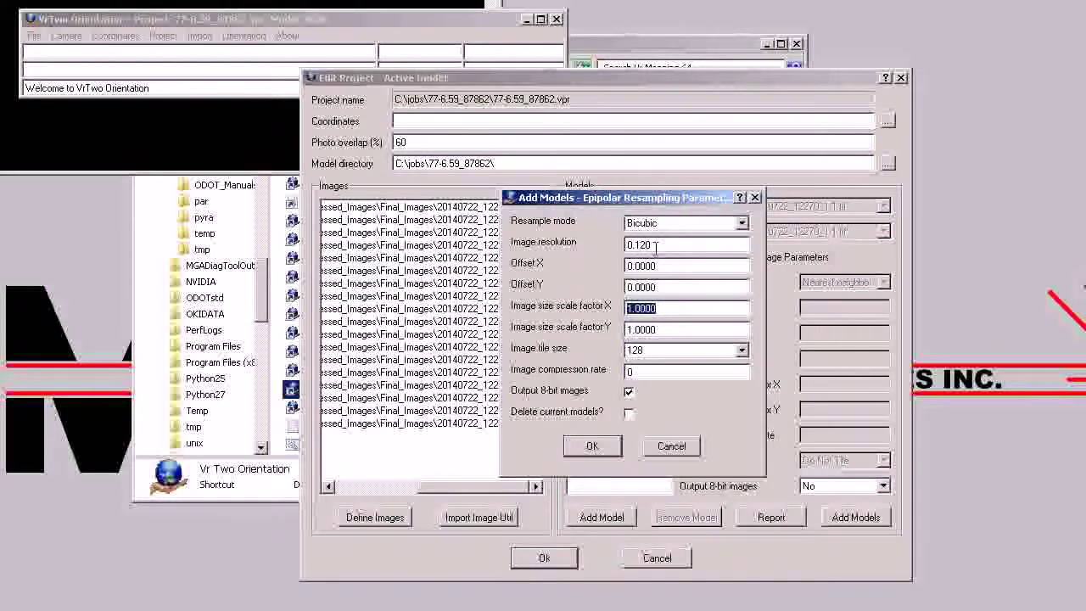
pyautogui.click(592, 448)
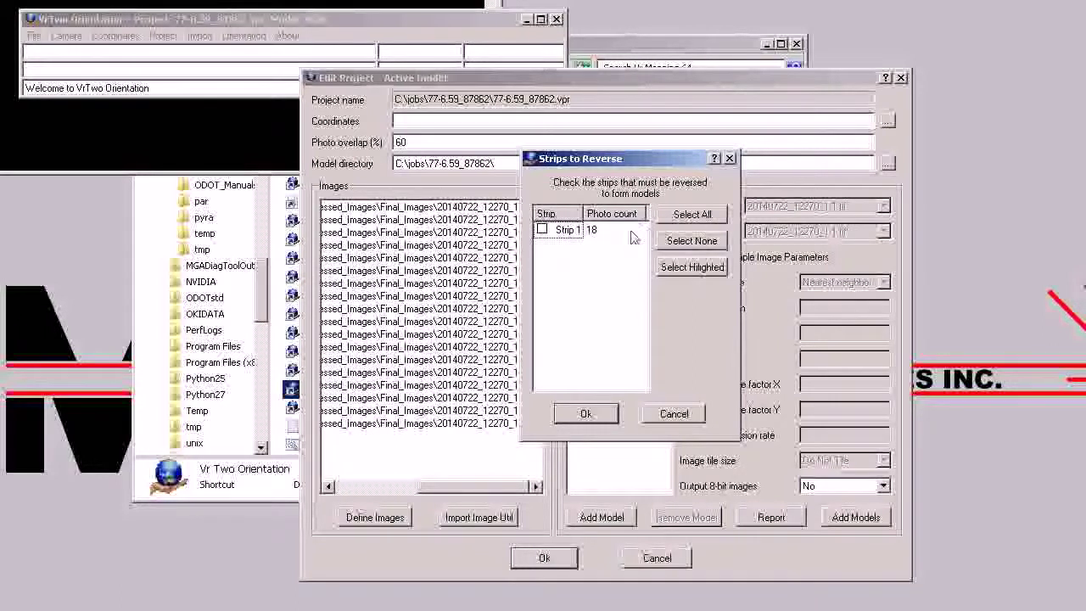
# - Create models 1-01_02 through 1-17_18 without reversing strips, review their image pairs, and accept
pyautogui.click(585, 414)
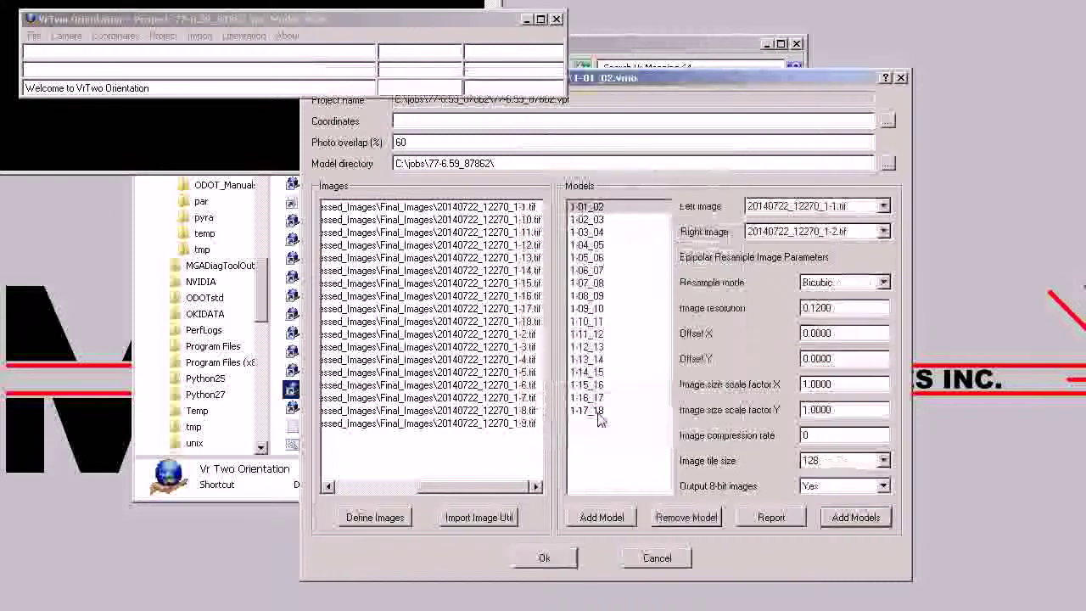
pyautogui.click(589, 210)
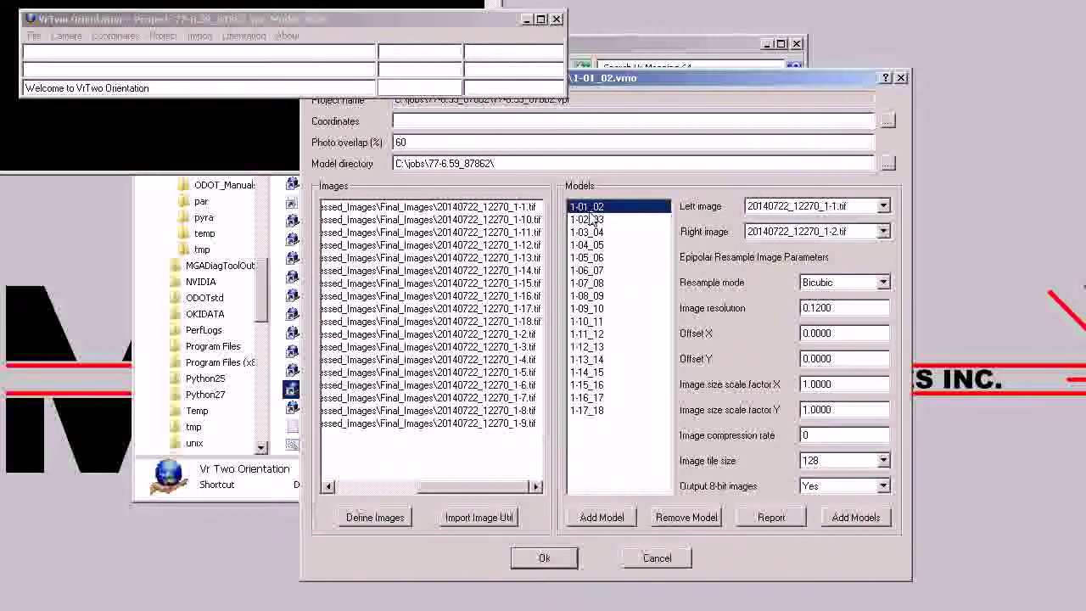
pyautogui.press('Down')
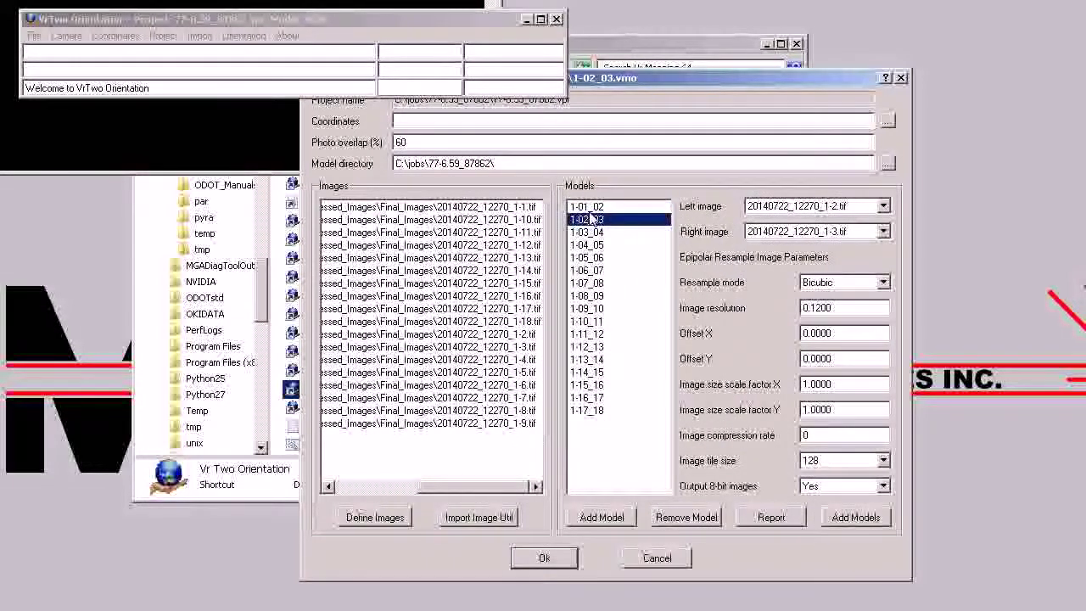
pyautogui.press('Down')
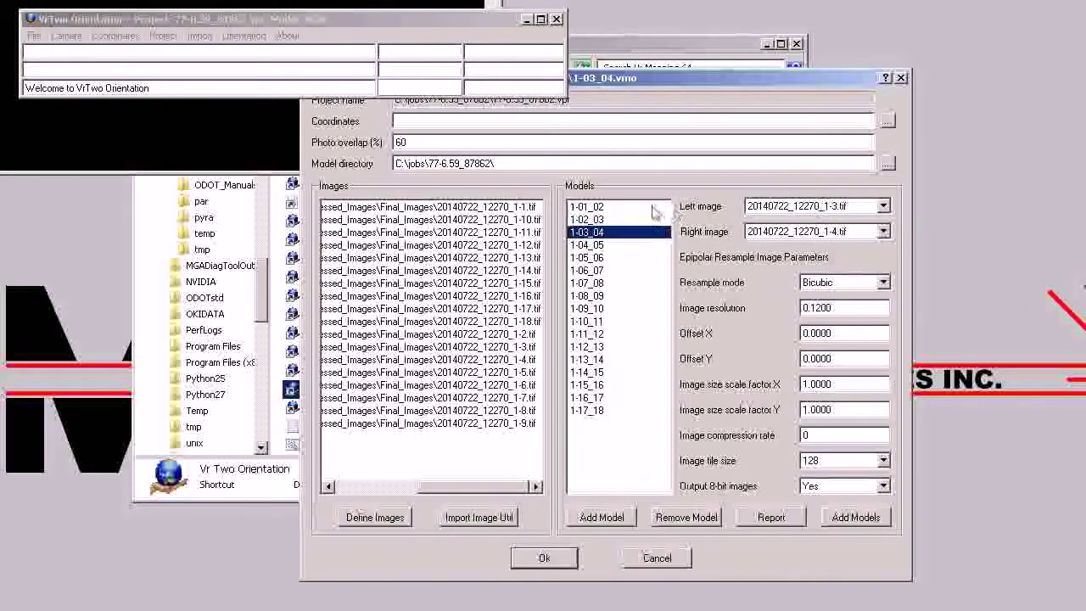
pyautogui.click(587, 209)
pyautogui.click(590, 219)
pyautogui.click(604, 245)
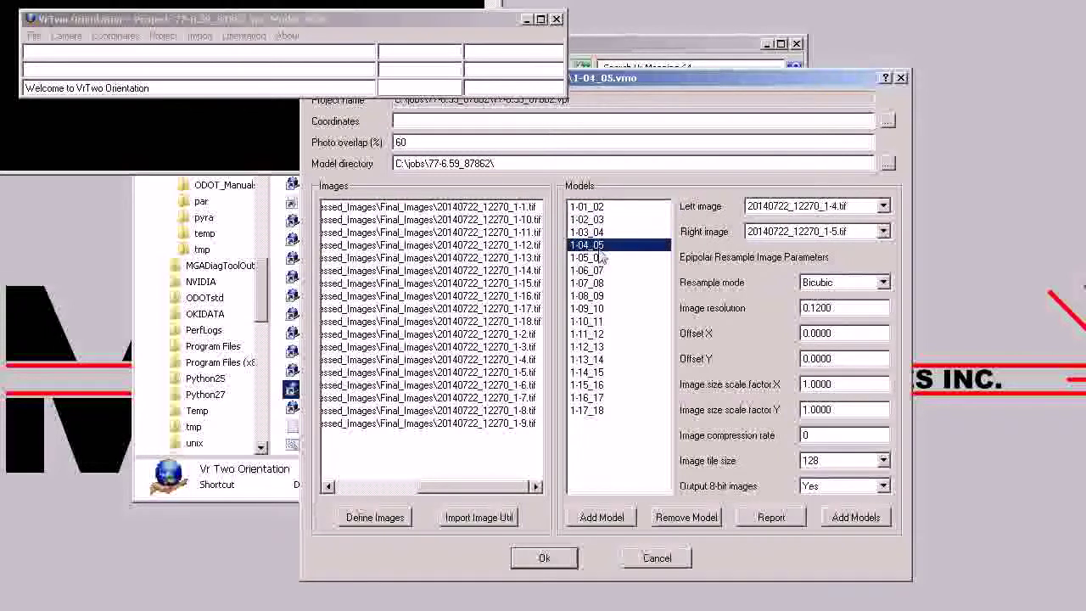
pyautogui.click(599, 208)
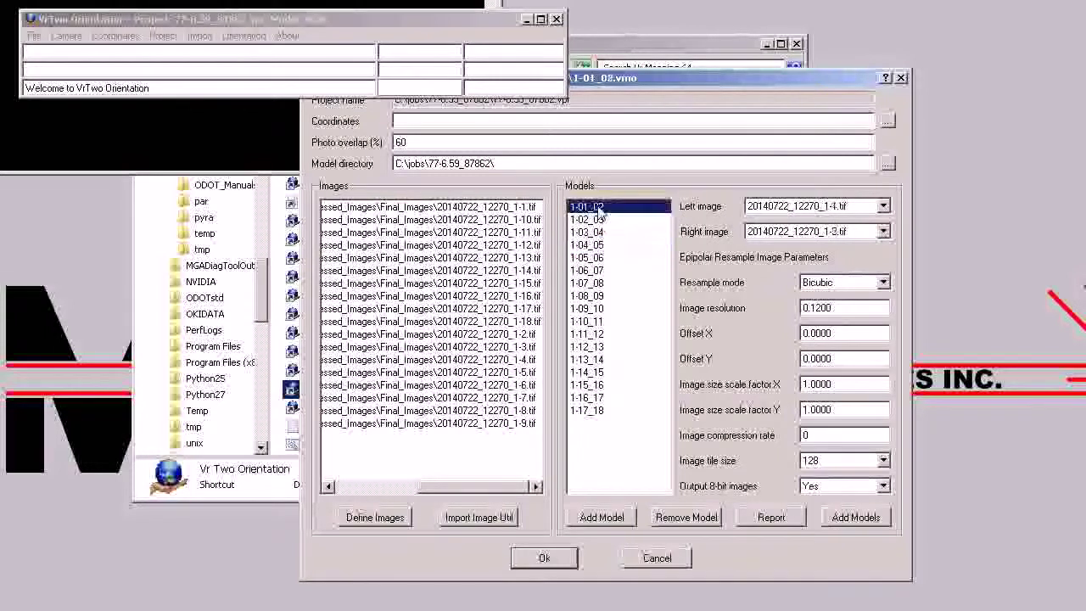
pyautogui.click(546, 560)
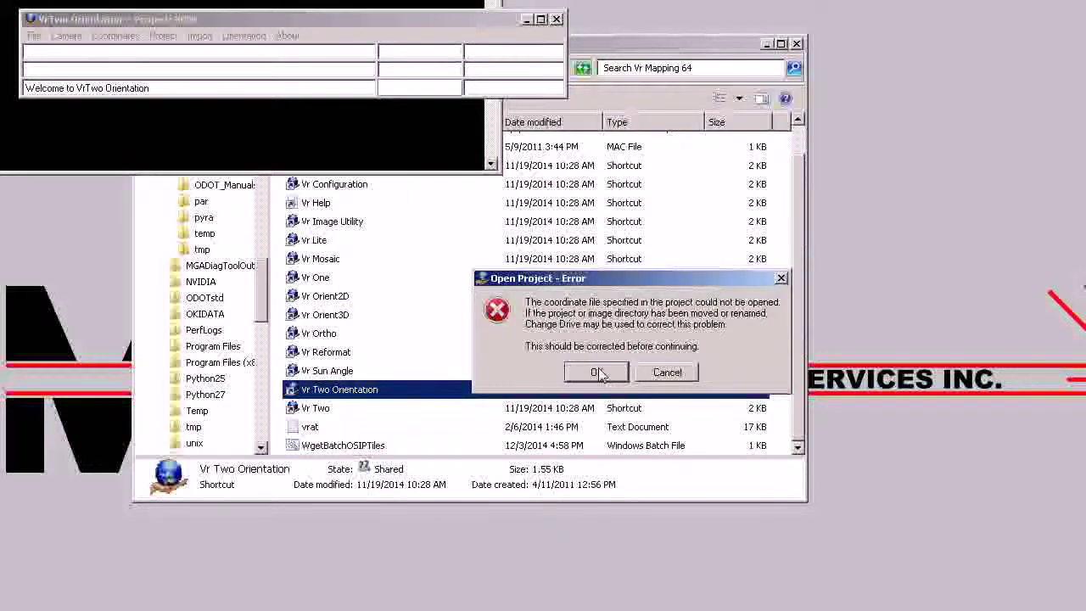
# - Dismiss the coordinate file error so project 77-6.59_87862.vpr opens with model 1-01_02
pyautogui.click(598, 374)
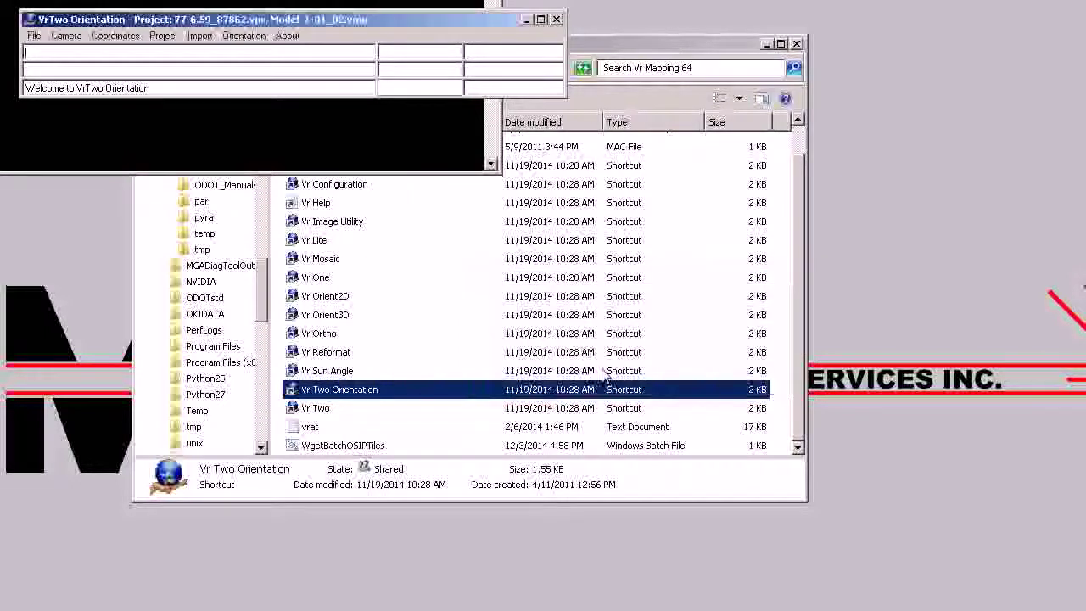
# - Batch-import exterior orientations from the job's ISAT photo file, reading strip numbers after strip_id
pyautogui.click(201, 37)
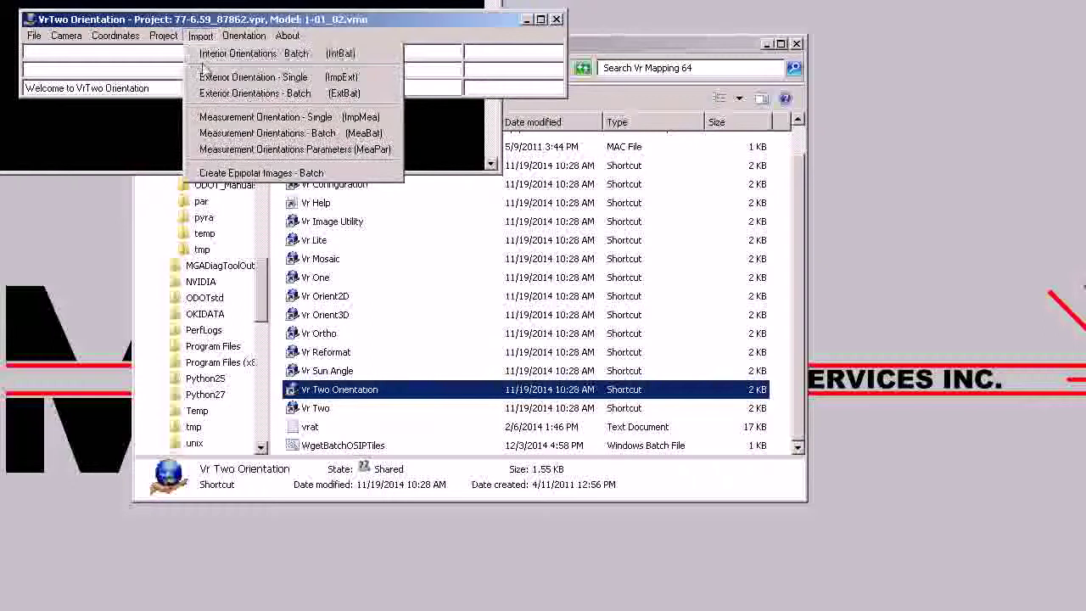
pyautogui.click(325, 93)
pyautogui.click(838, 331)
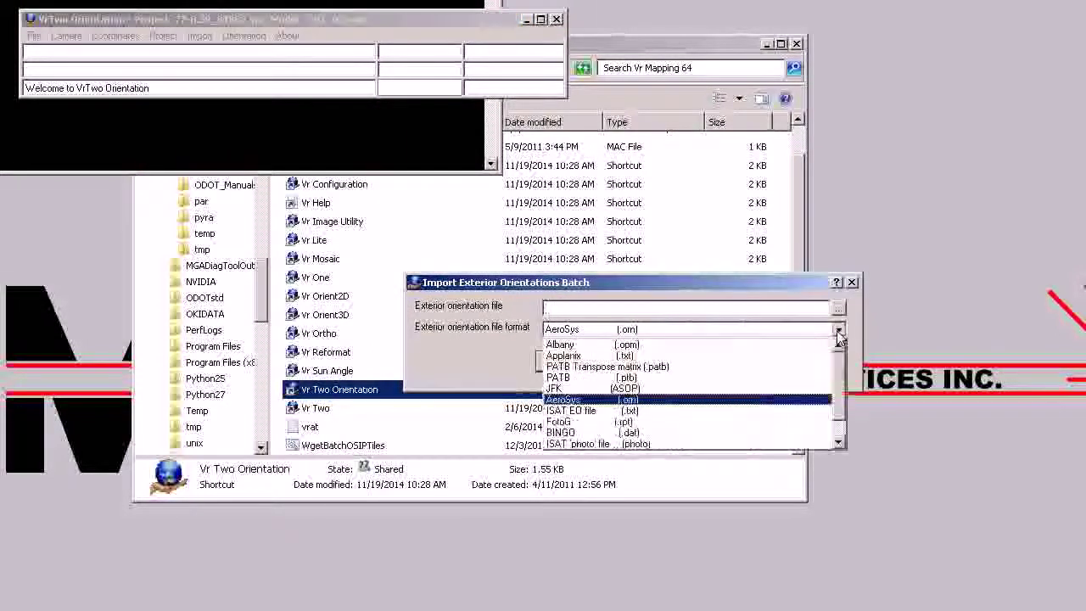
pyautogui.click(630, 445)
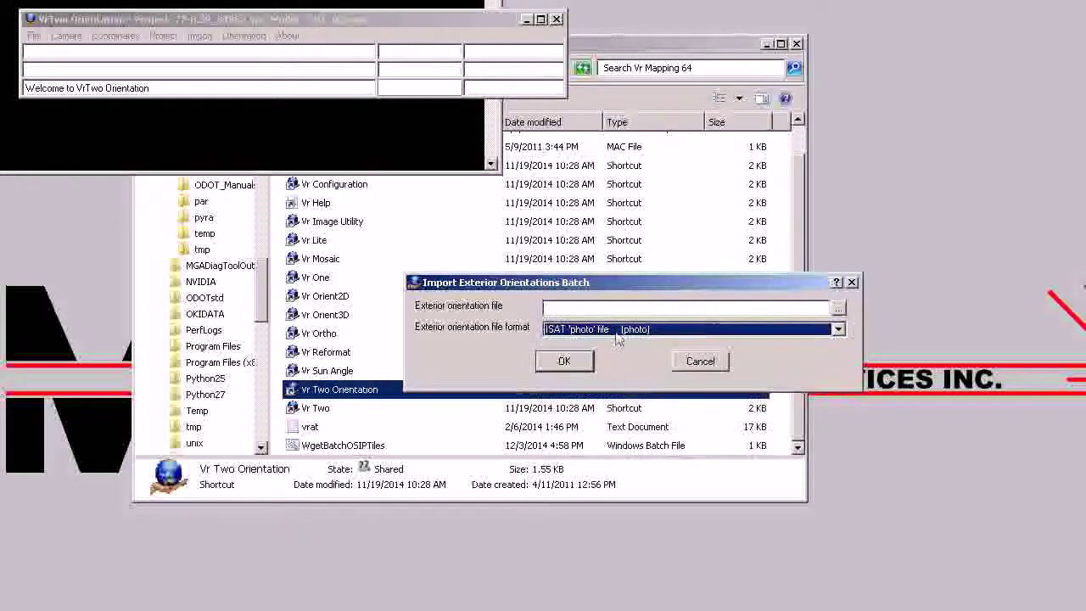
pyautogui.click(838, 308)
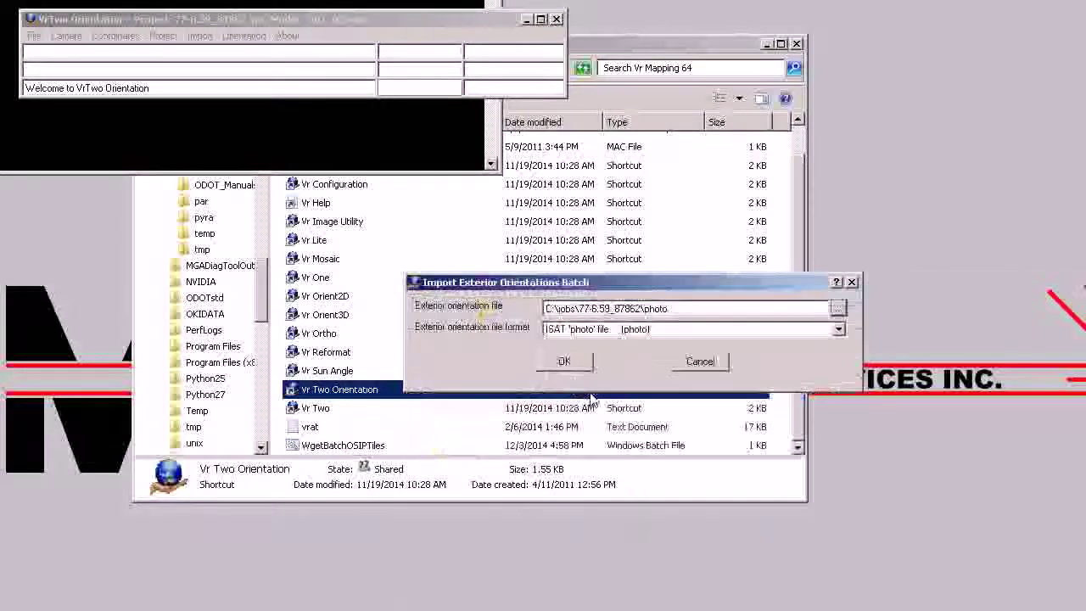
pyautogui.doubleClick(588, 391)
pyautogui.click(575, 363)
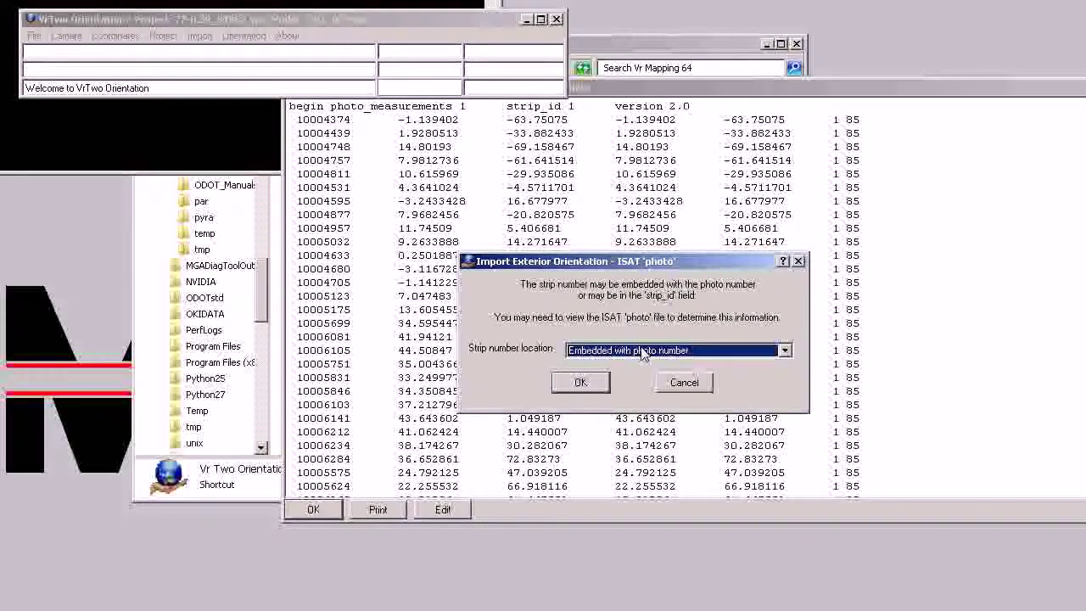
pyautogui.scroll(-1, 642, 355)
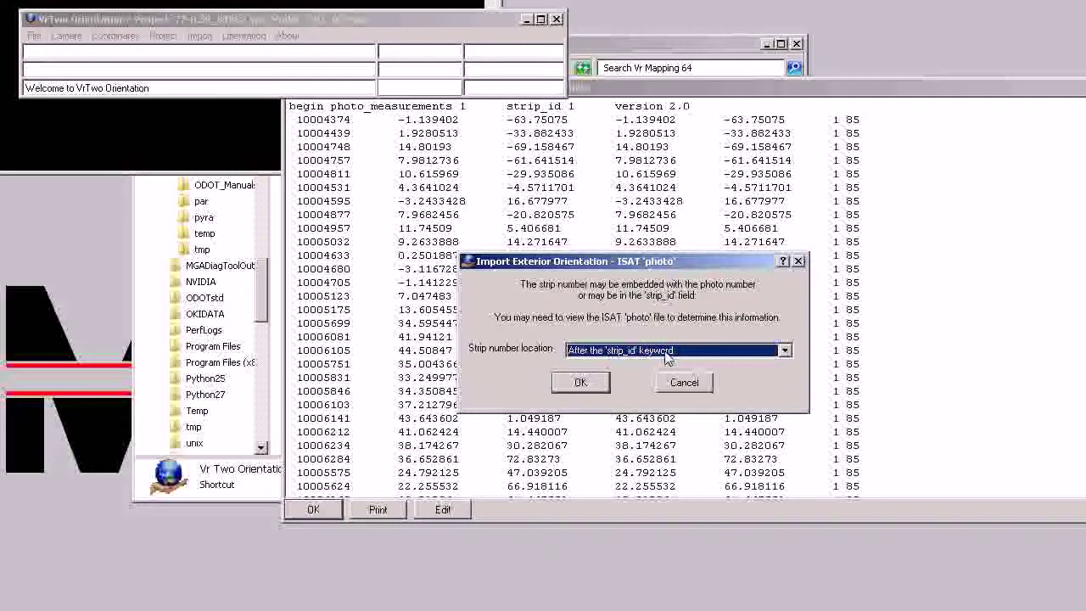
pyautogui.click(588, 383)
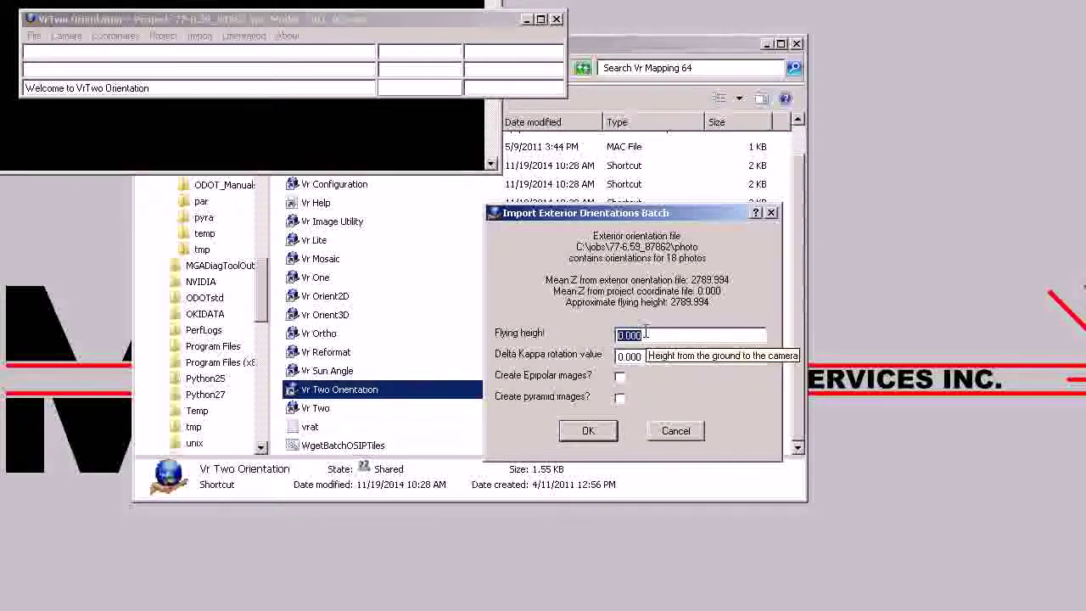
# - Set flying height to 2800 and enable epipolar and pyramid image creation
pyautogui.write('279')
pyautogui.write('0')
pyautogui.press('BackSpace')
pyautogui.press('BackSpace')
pyautogui.press('BackSpace')
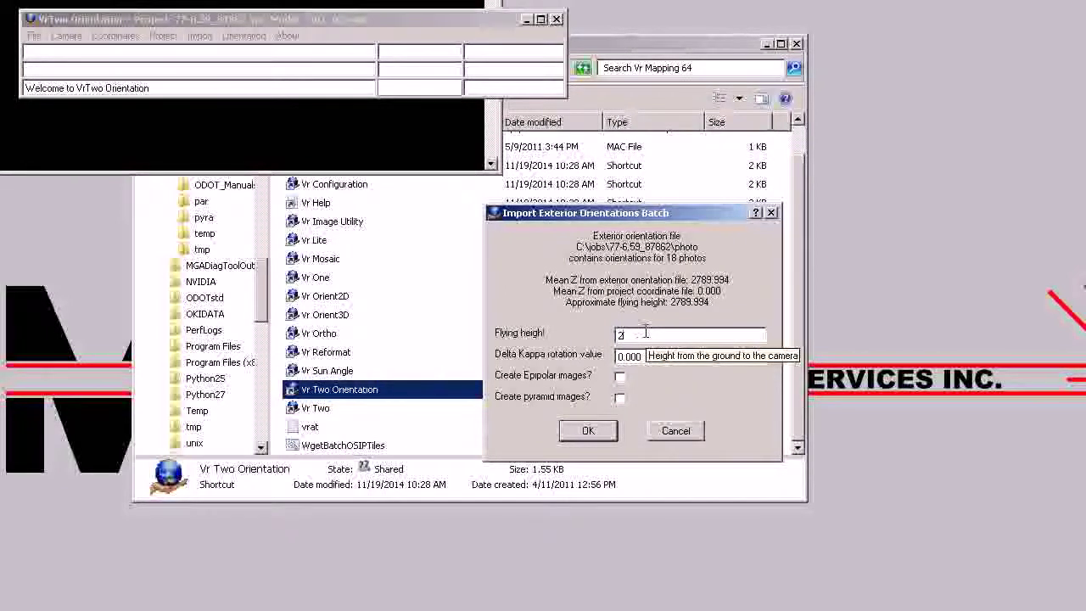
pyautogui.write('800')
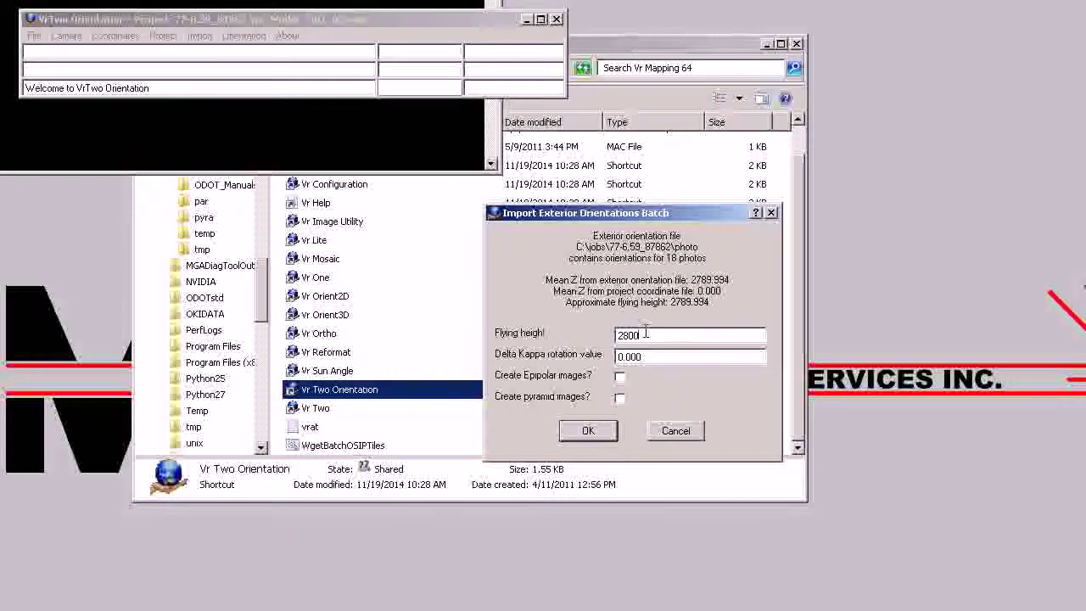
pyautogui.press('Tab')
pyautogui.press('Tab')
pyautogui.press('space')
pyautogui.press('Tab')
pyautogui.press('space')
pyautogui.click(600, 434)
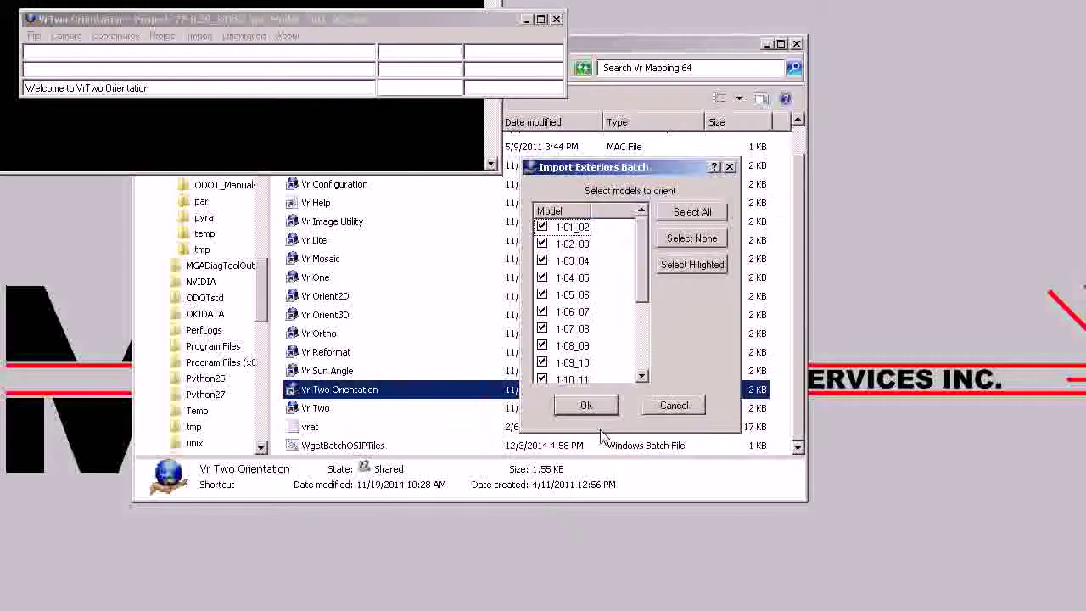
# - Run the orientation import for all 17 checked models
pyautogui.moveTo(642, 236); pyautogui.dragTo(640, 326)
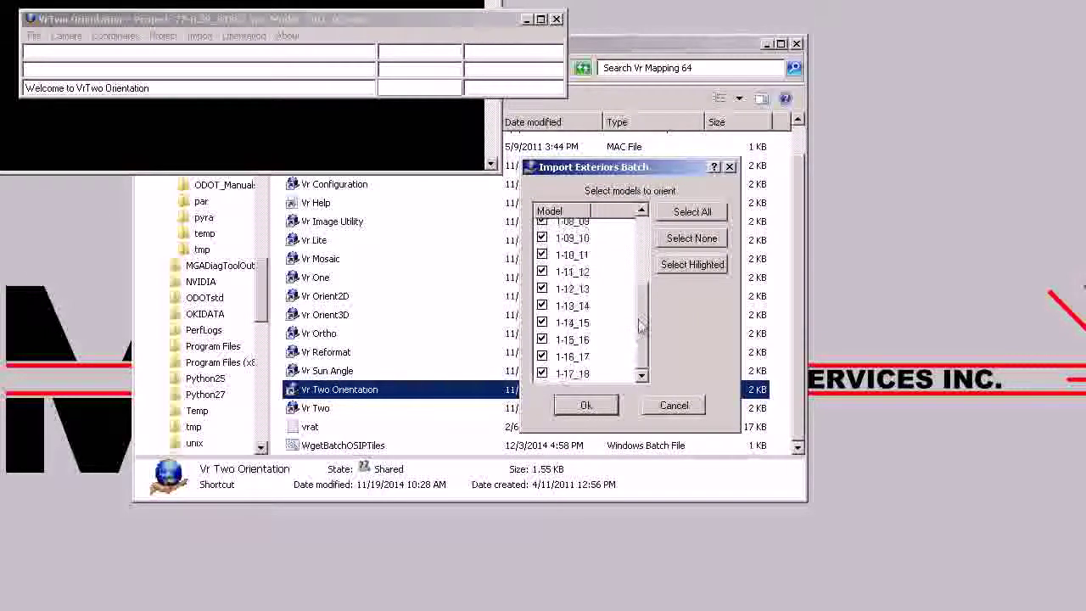
pyautogui.scroll(1, 641, 335)
pyautogui.scroll(2, 624, 356)
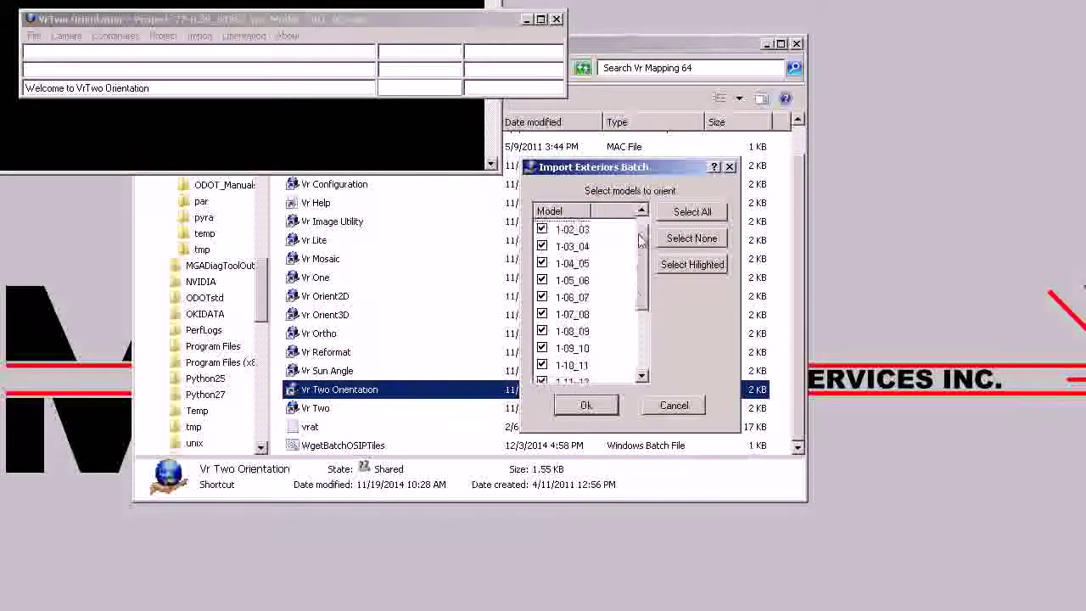
pyautogui.click(594, 407)
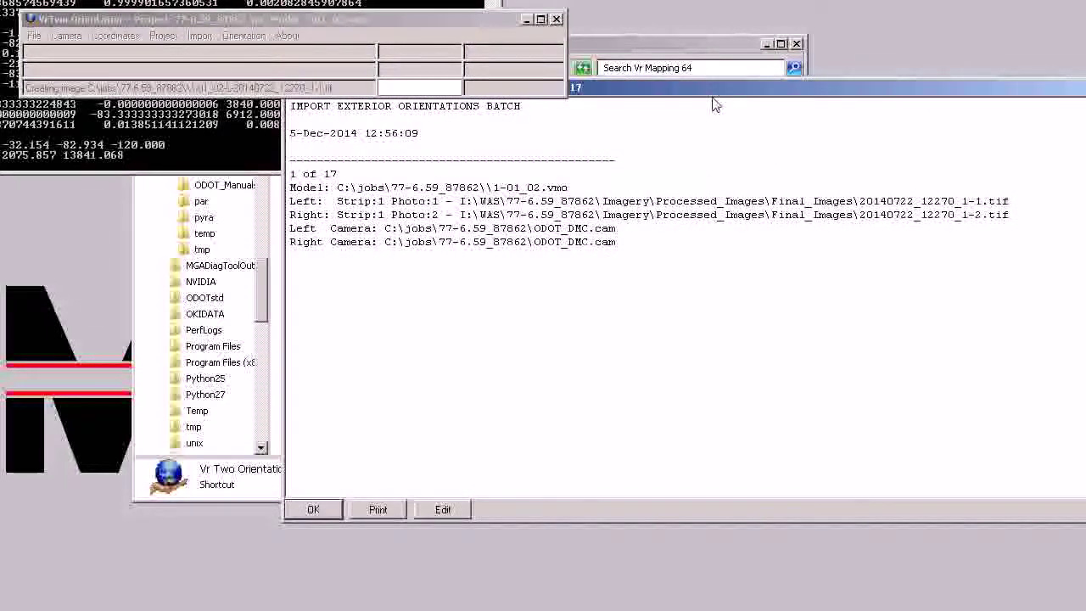
# - Move the import report window aside while the epipolar images are generated
pyautogui.moveTo(516, 84); pyautogui.dragTo(432, 94)
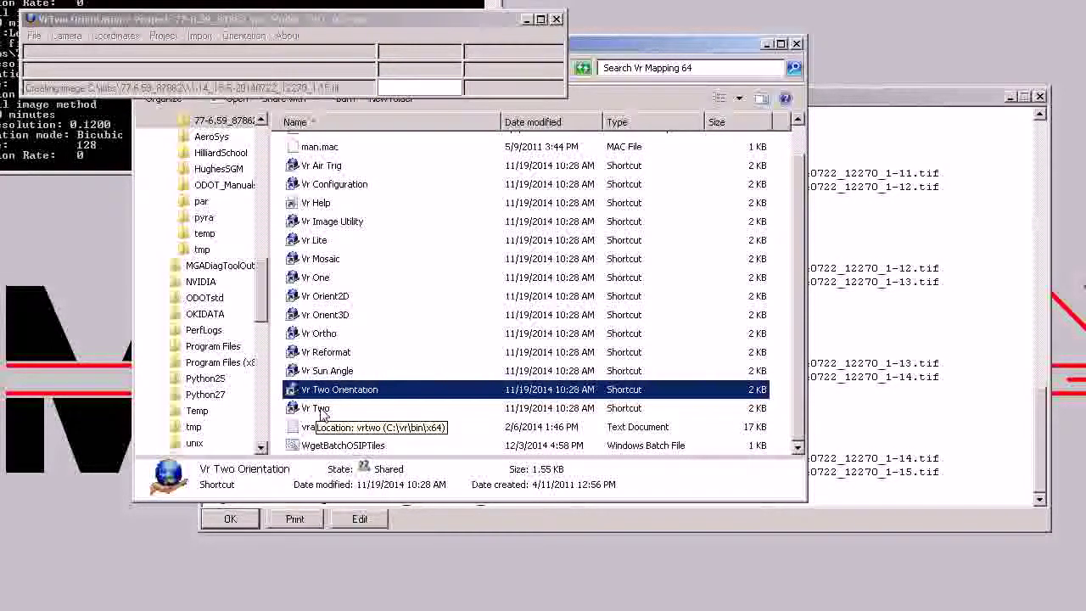
# - Launch VrTwo and open model C:\jobs\77-6.59_87862\1-02_03.vmo with opefil
pyautogui.doubleClick(320, 409)
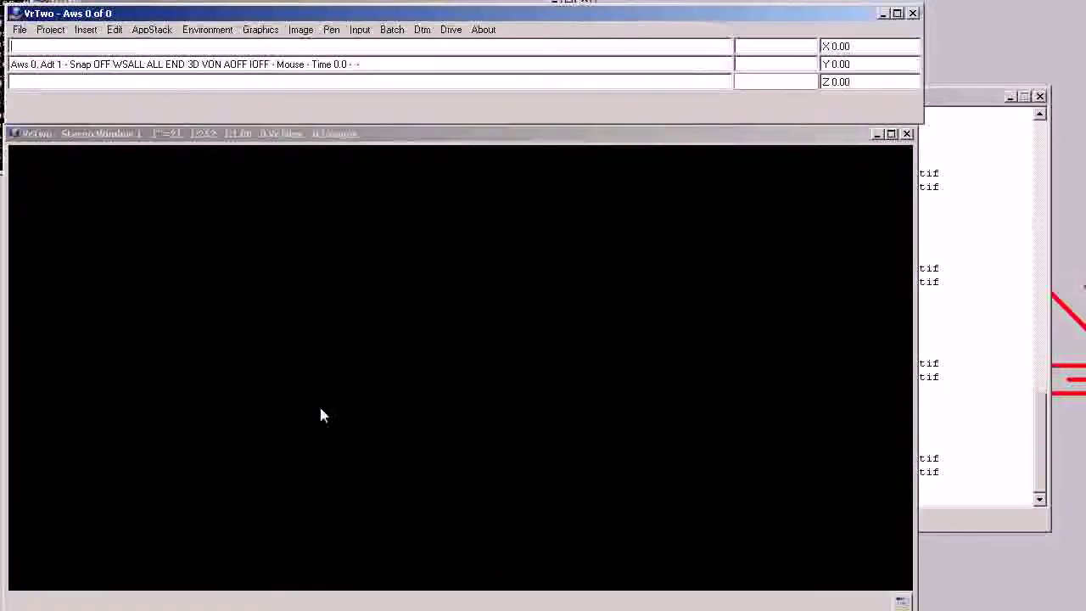
pyautogui.write('opefil')
pyautogui.press('Return')
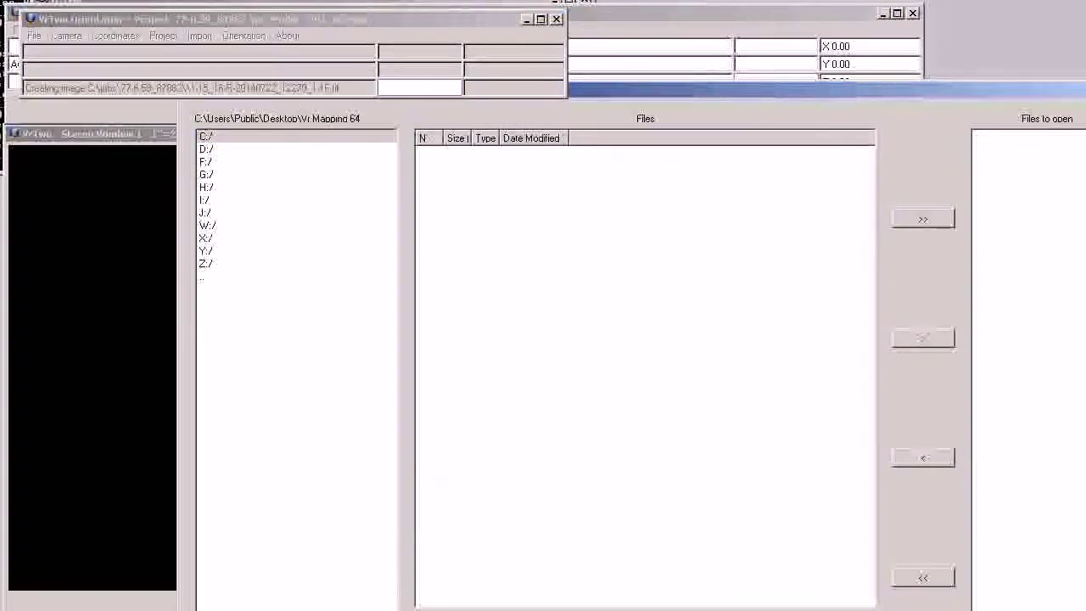
pyautogui.doubleClick(206, 136)
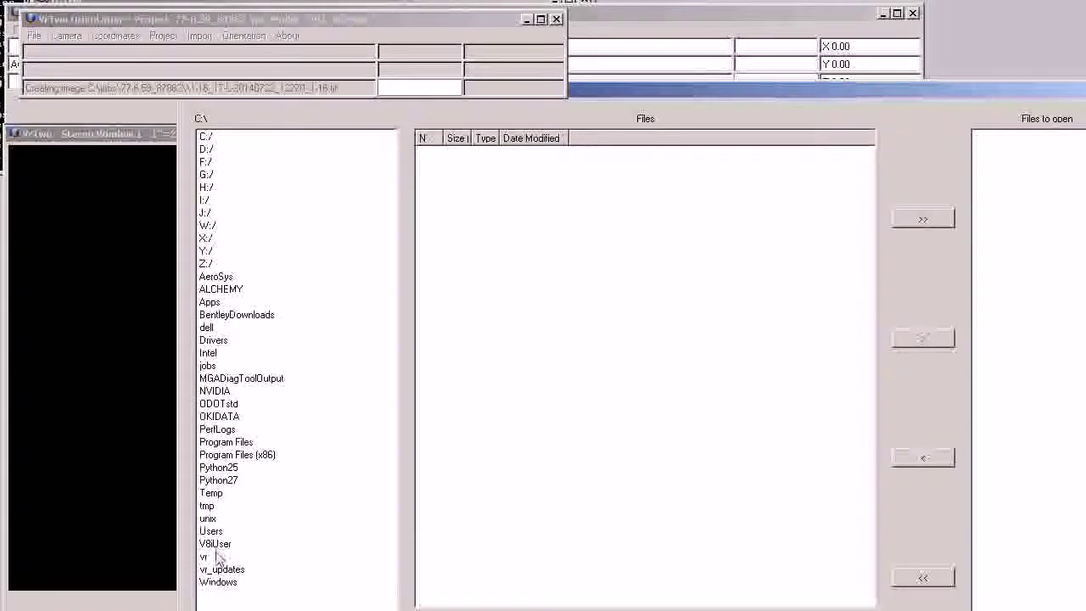
pyautogui.doubleClick(207, 366)
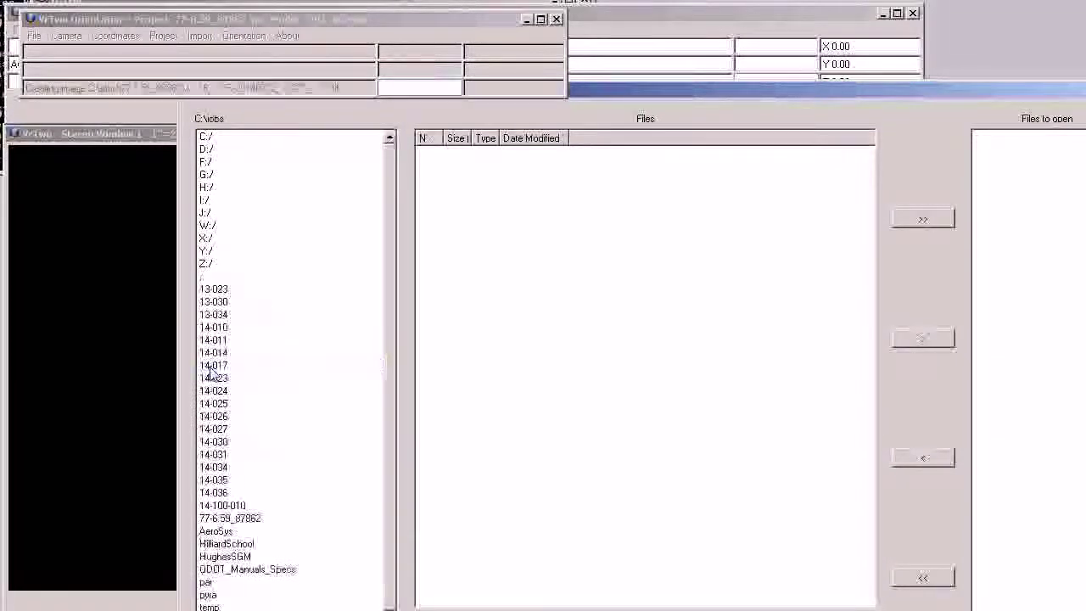
pyautogui.doubleClick(223, 518)
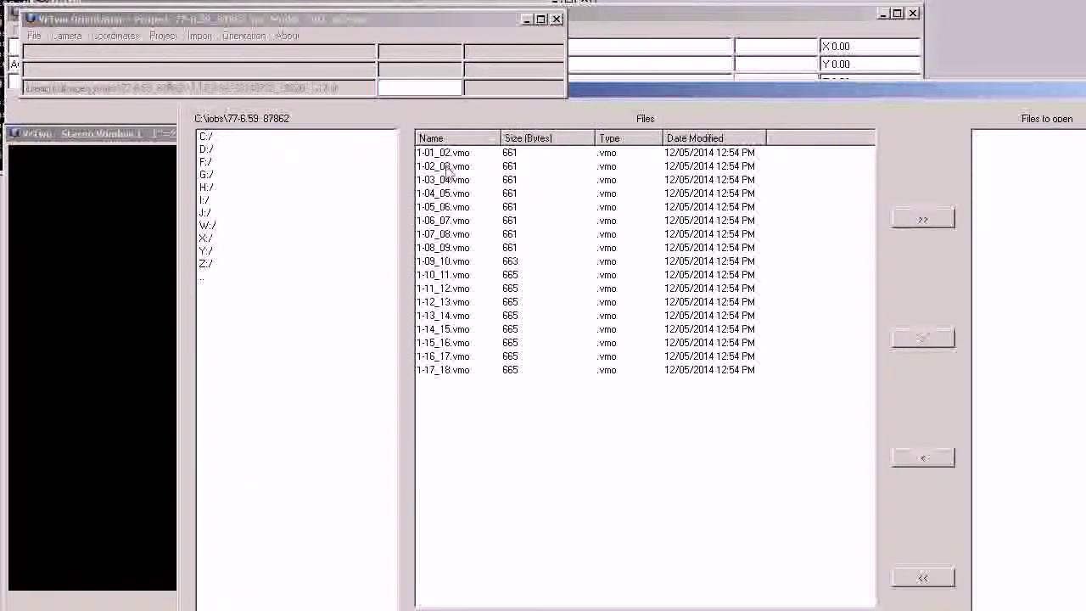
pyautogui.doubleClick(448, 169)
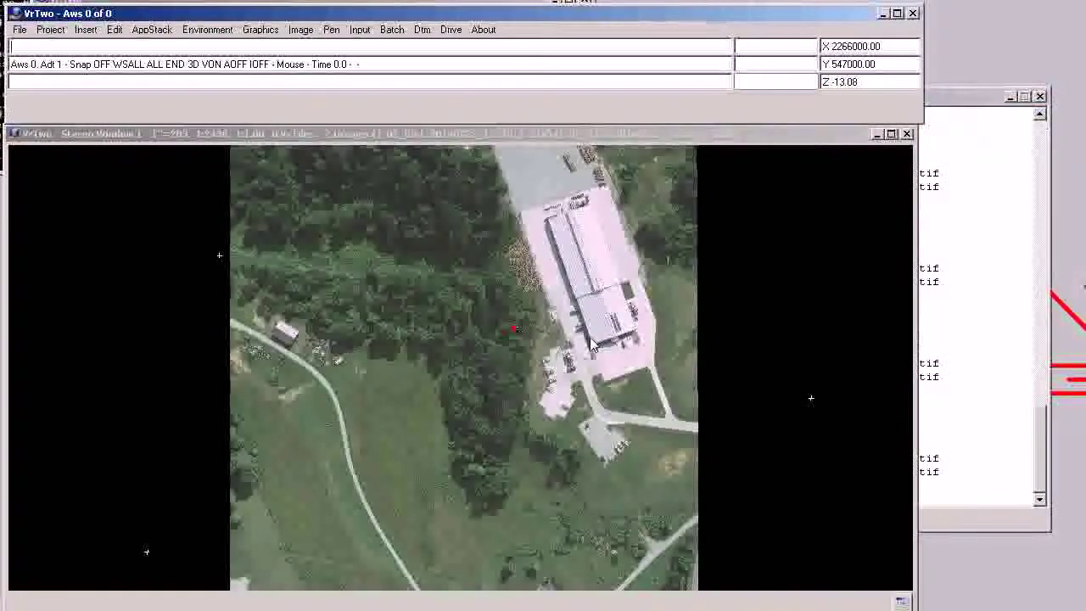
# - View the model in stereo at elevation 915, then exit VrTwo
pyautogui.write('z915')
pyautogui.press('Return')
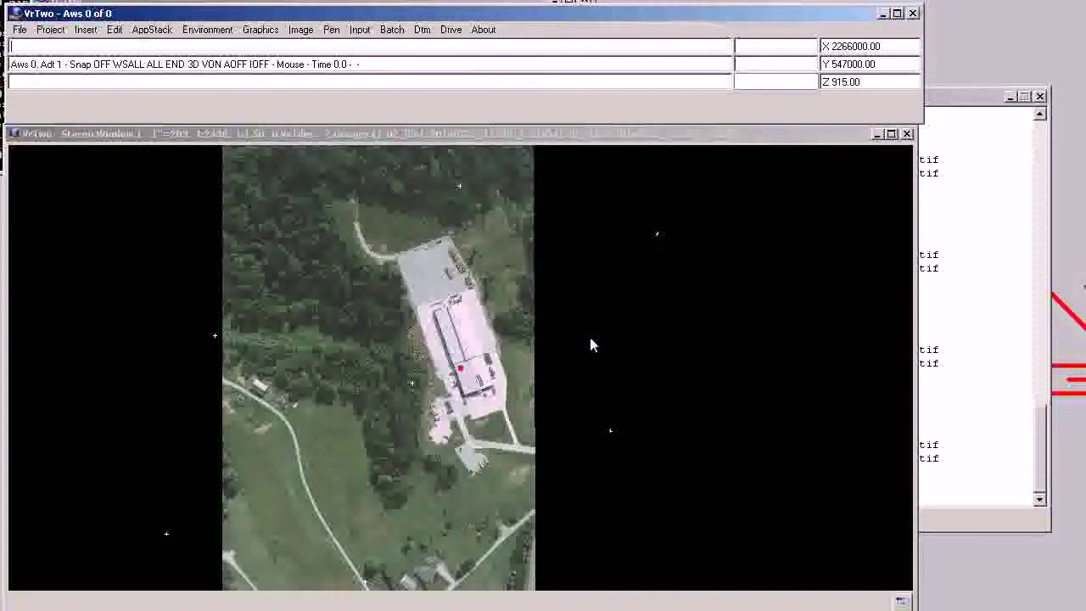
pyautogui.write('ex')
pyautogui.press('Return')
pyautogui.press('Return')
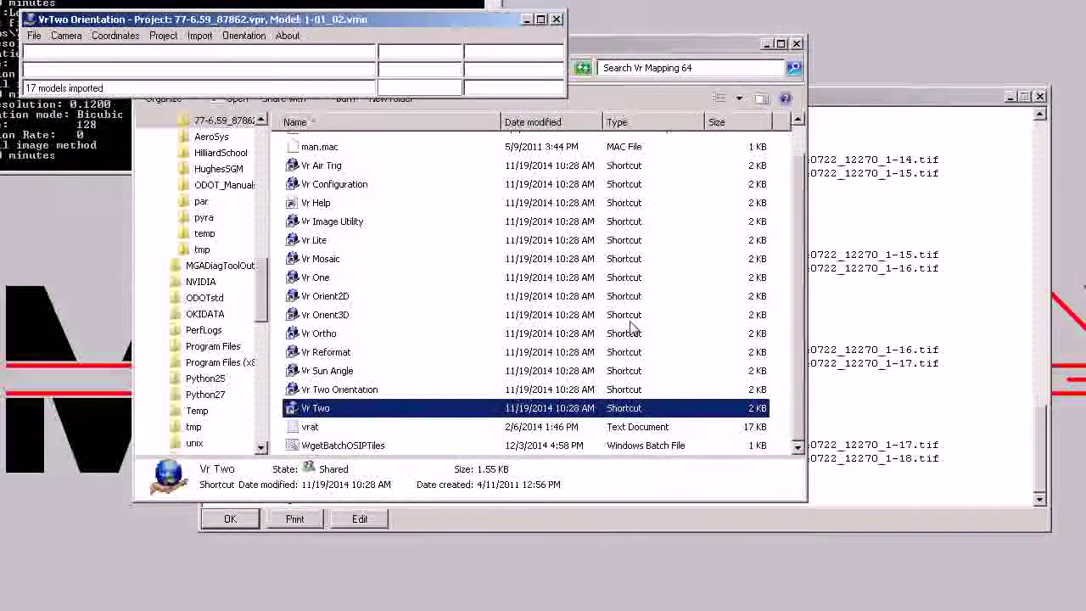
# - Close the 17-model import log and exit VrTwo Orientation
pyautogui.click(834, 103)
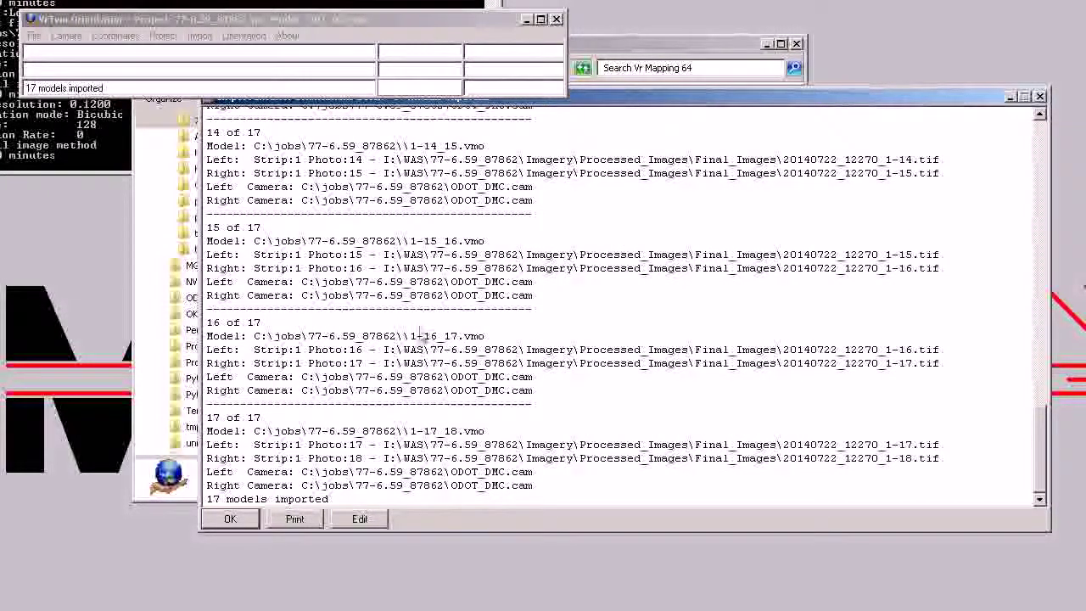
pyautogui.click(236, 519)
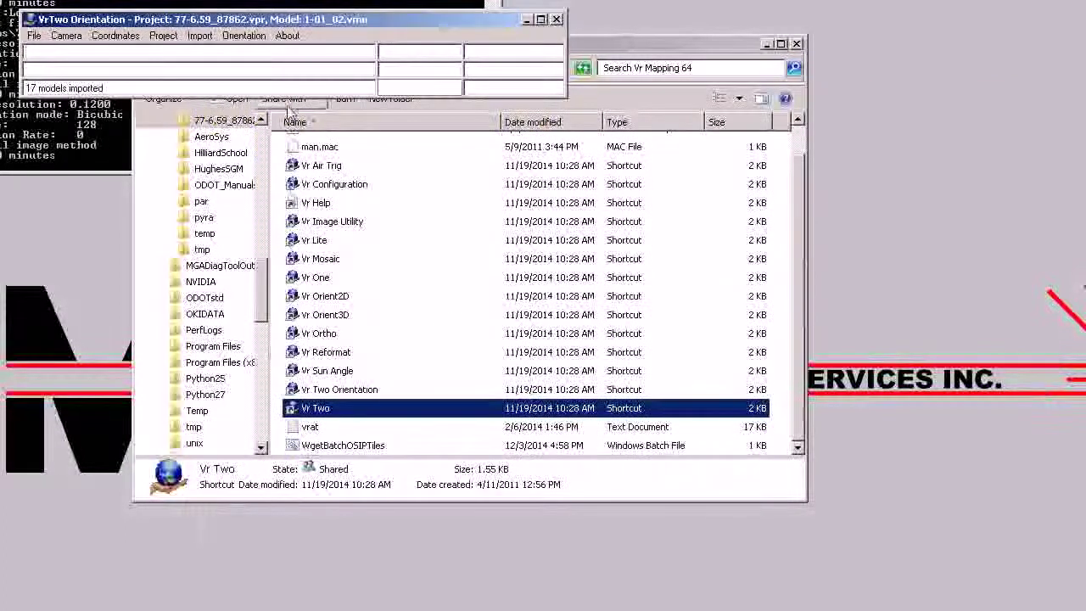
pyautogui.write('e')
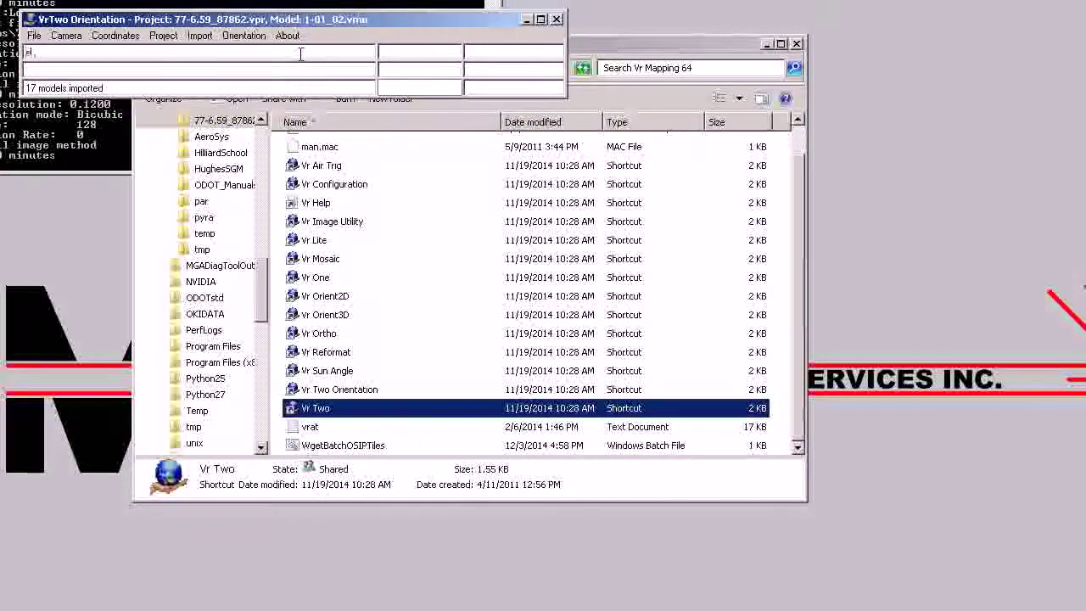
pyautogui.write('xi')
pyautogui.press('Return')
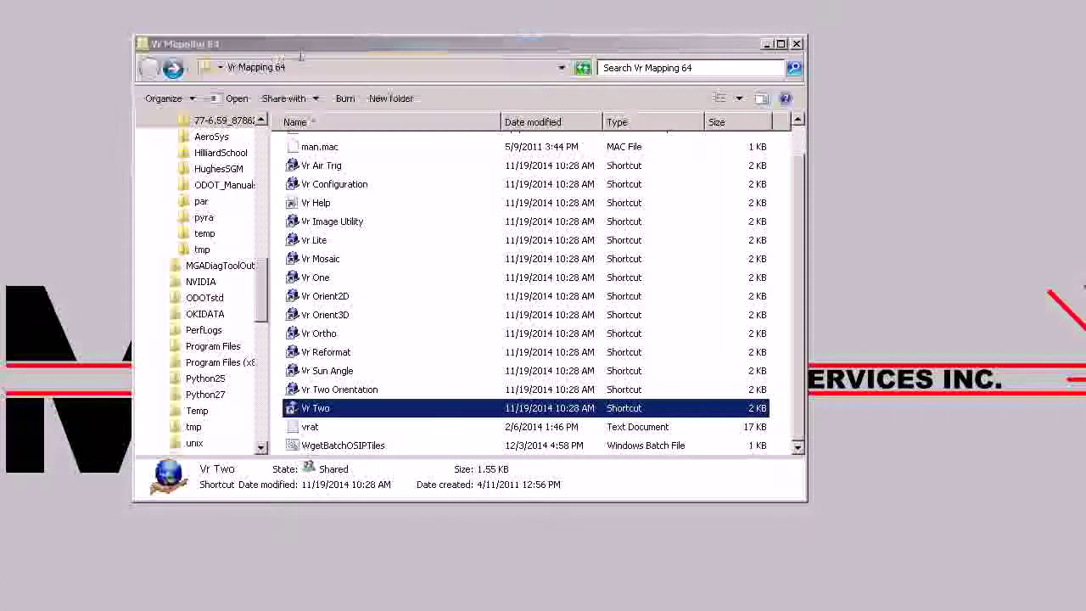